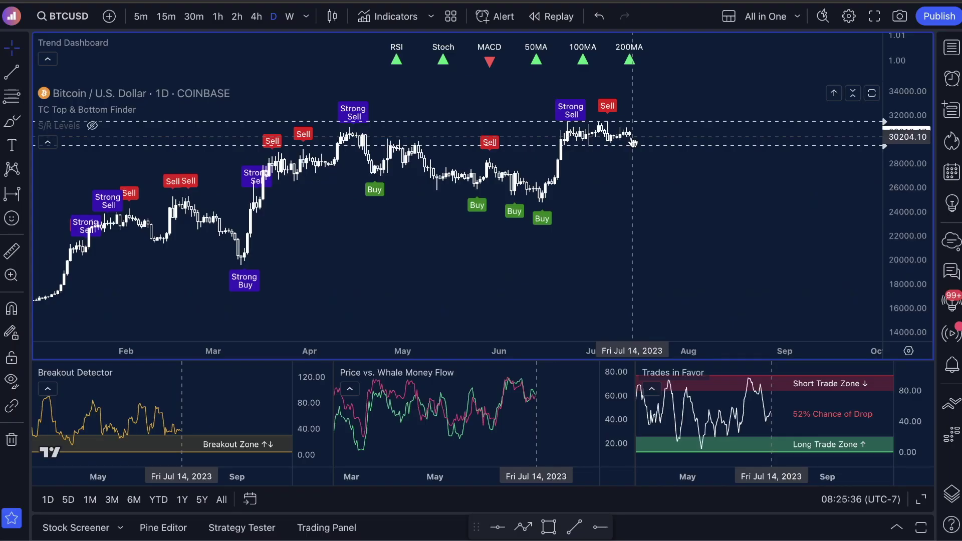
Step: Switch from the BTCUSD chart to the Trade Confident home page and review the 2023 trade record
scroll(678, 191, "down", 1)
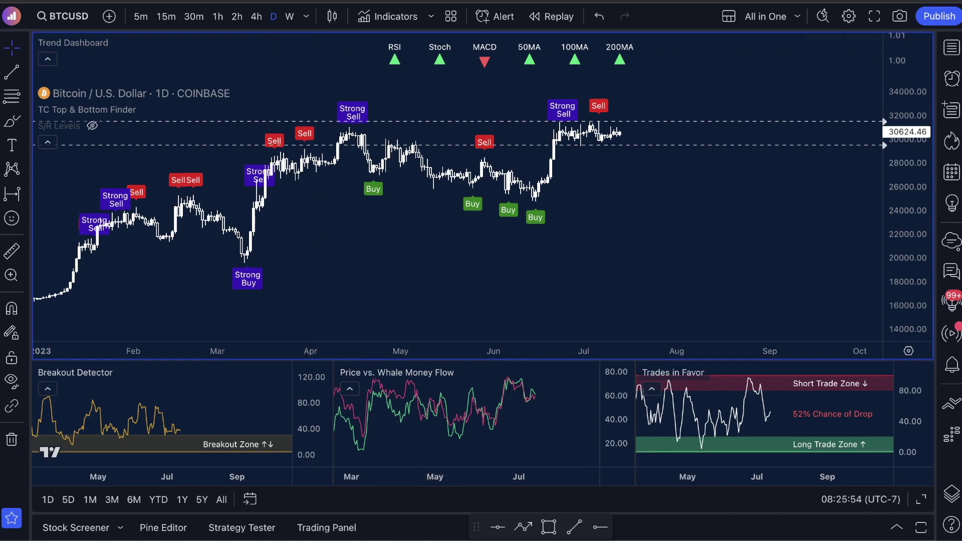
left_click_drag(347, 210, 486, 202)
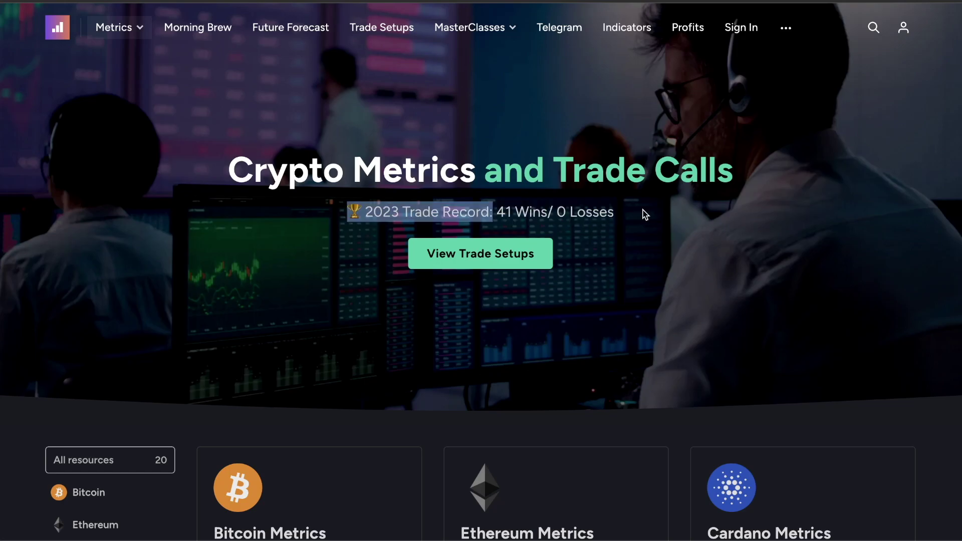
left_click(620, 216)
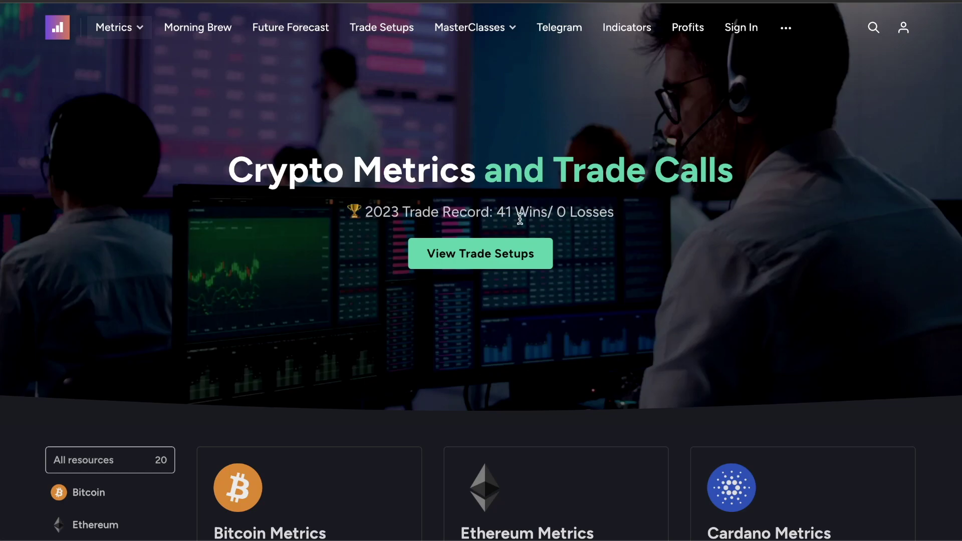
Step: Switch to Telegram and read the Trade Confident channel's message about the LTC scalping trade win
key("ctrl+Up")
left_click(57, 321)
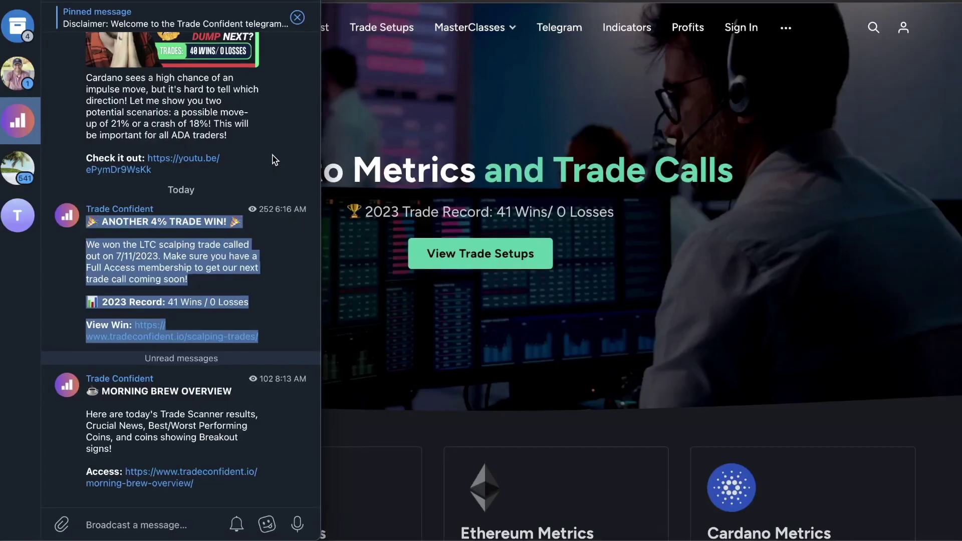
left_click(190, 261)
Step: Review the full trade list and summary in the "Trade Confident Scalping Trades (2023)" spreadsheet
left_click_drag(286, 365, 737, 363)
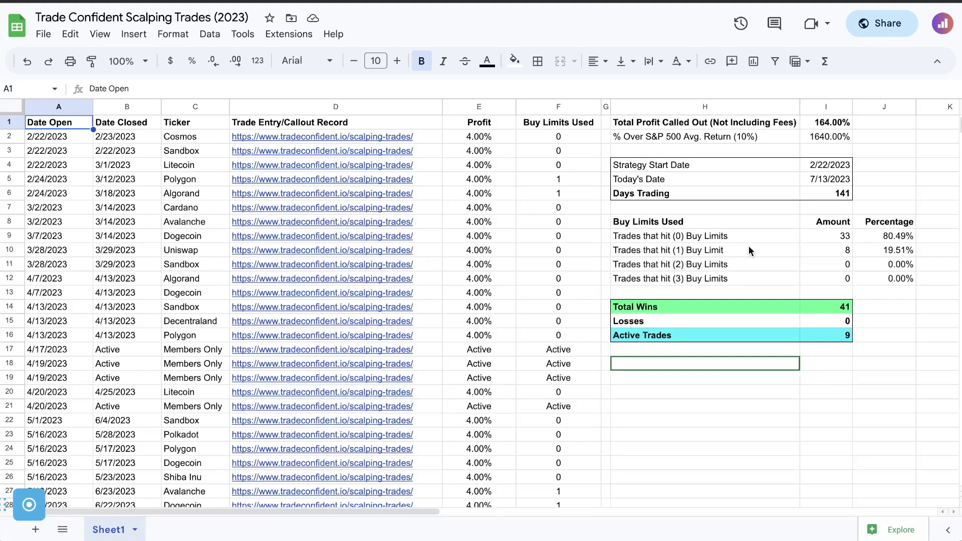
scroll(624, 243, "down", 10)
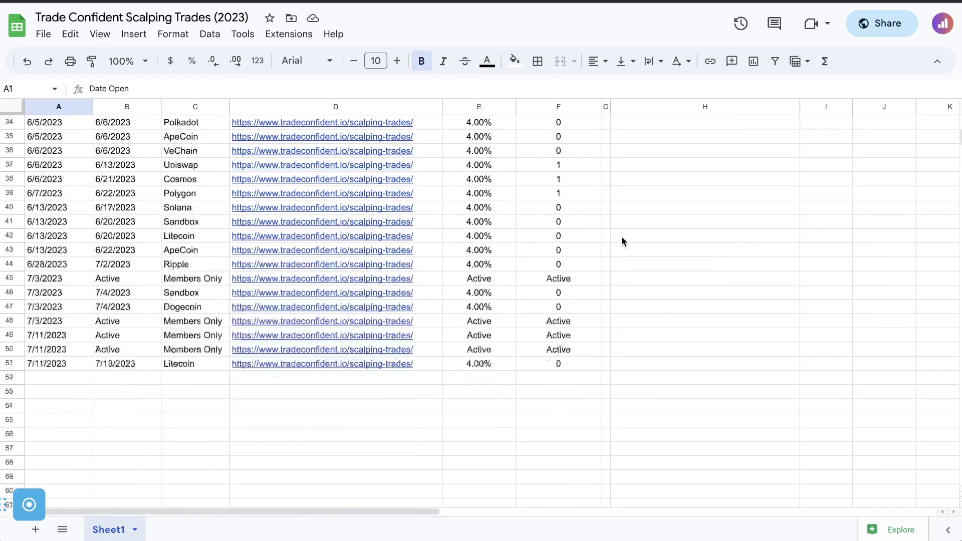
scroll(216, 396, "up", 10)
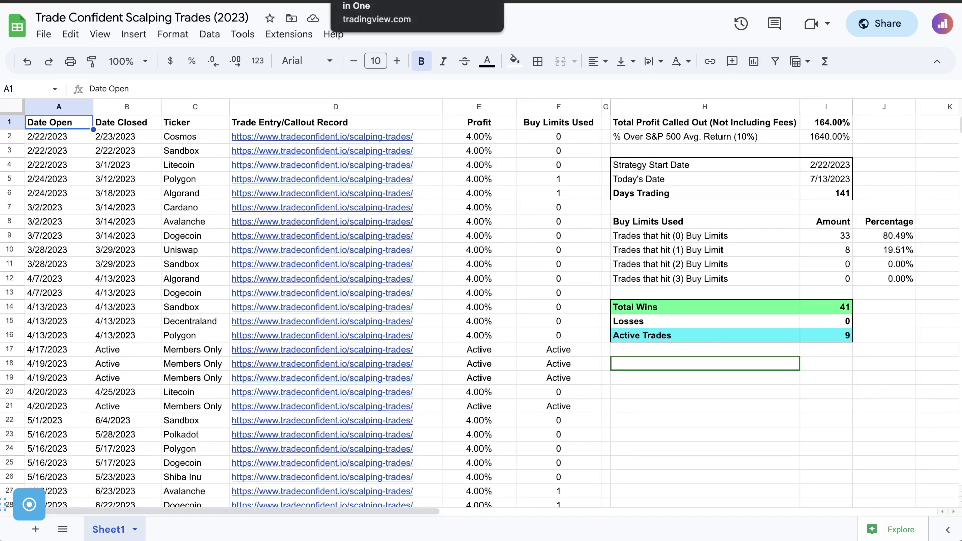
Step: Return to TradingView's BTCUSD daily chart and examine the most recent candles
left_click(361, 0)
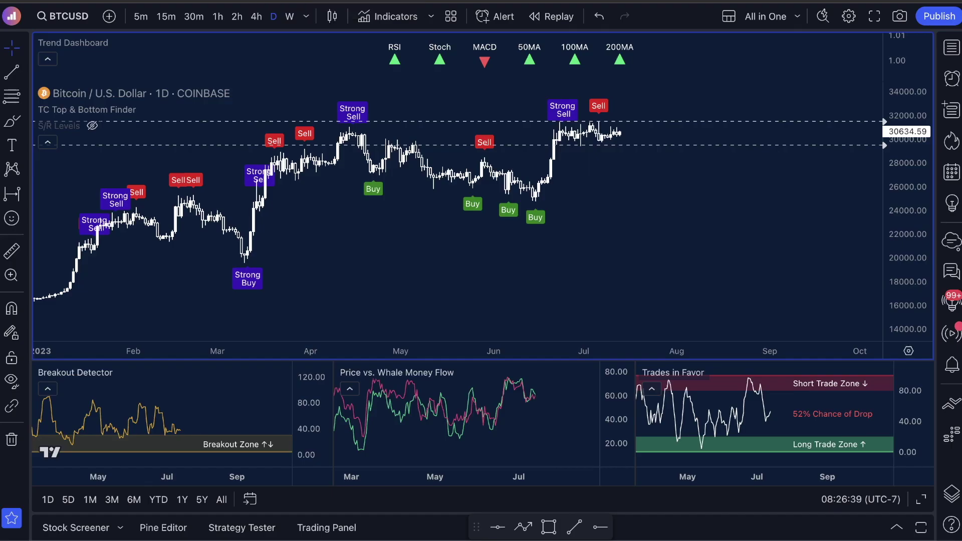
left_click(338, 2)
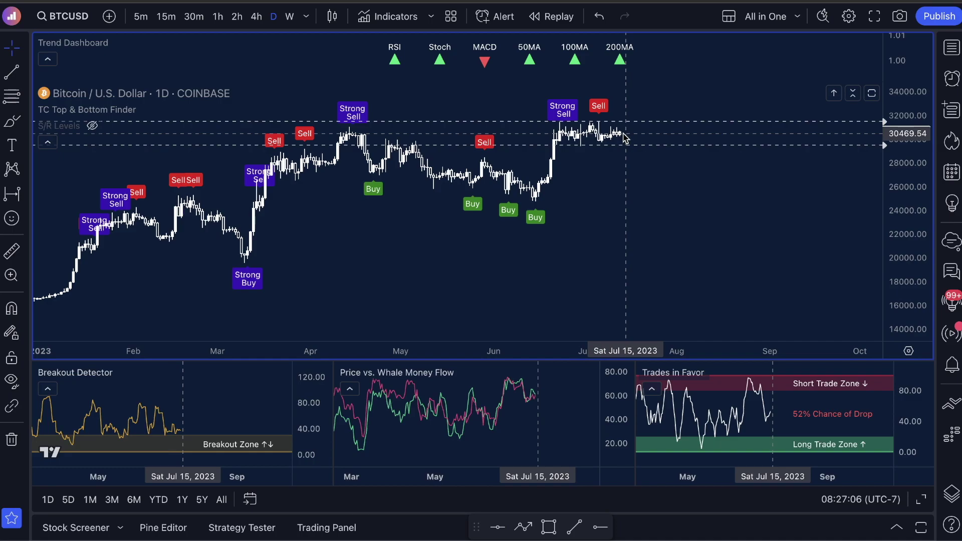
mouse_move(624, 138)
left_mouse_down()
mouse_move(660, 225)
mouse_move(646, 263)
mouse_move(675, 248)
left_mouse_up()
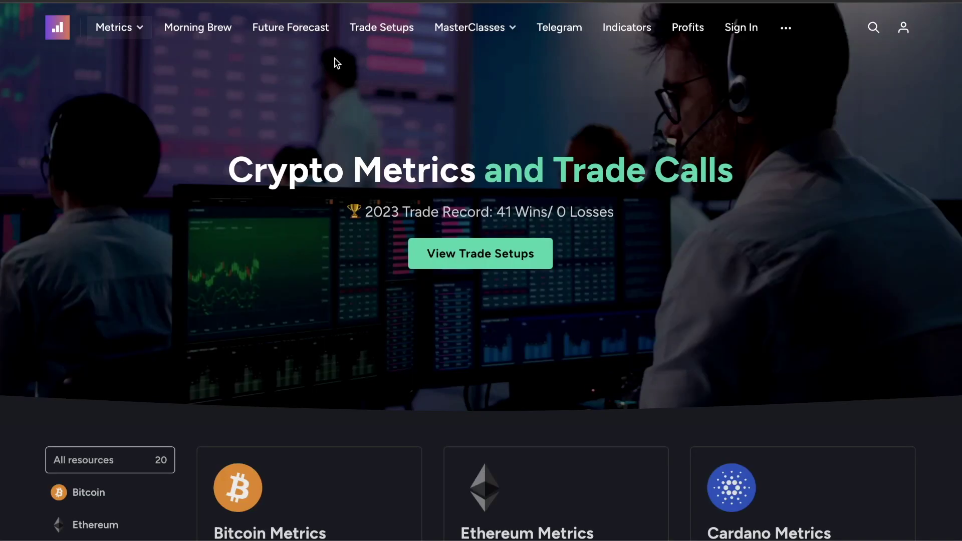
Step: Open the Future Forecast page on the Trade Confident site and read the July 11, 2023 forecast on Bitcoin's possible collapse and the 10-year study
left_click(282, 28)
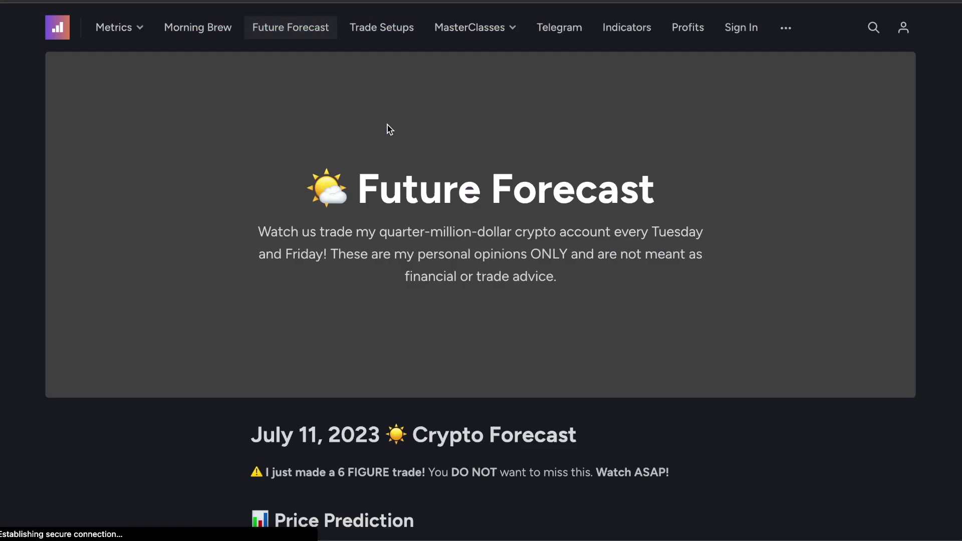
scroll(387, 125, "down", 12)
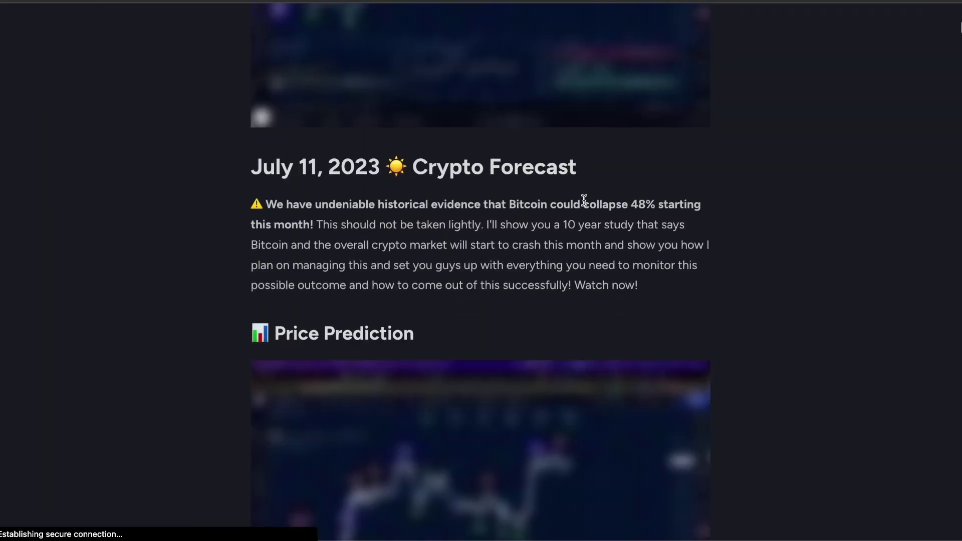
left_click_drag(584, 204, 671, 205)
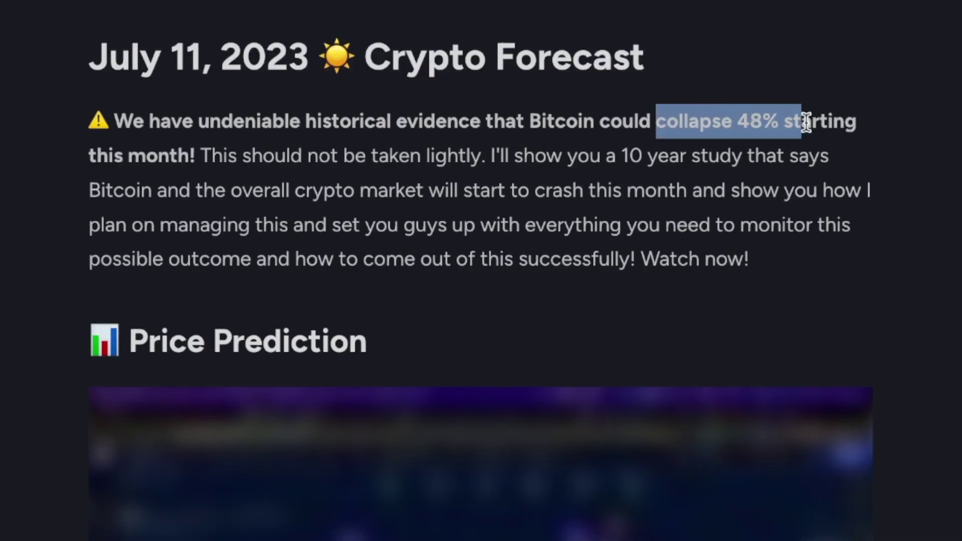
left_click_drag(806, 122, 854, 123)
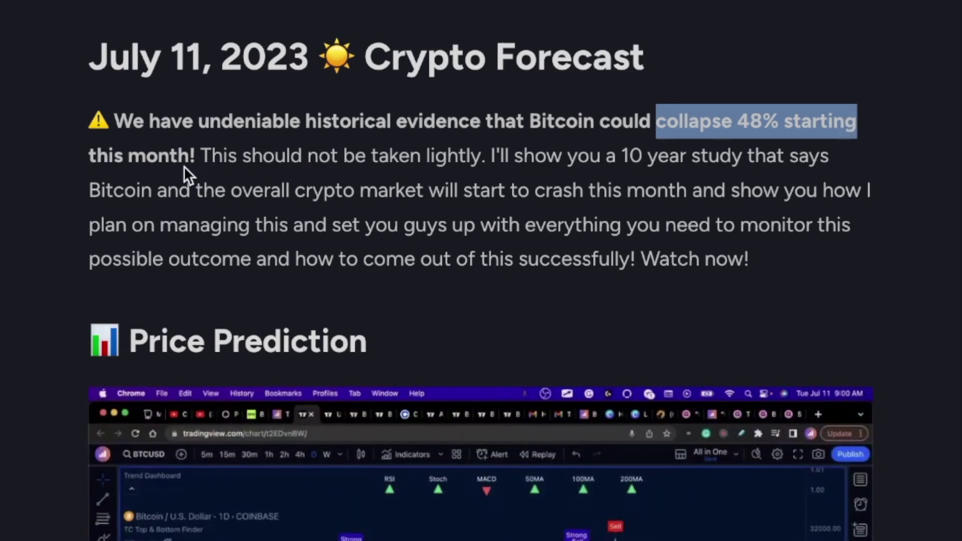
left_click(347, 160)
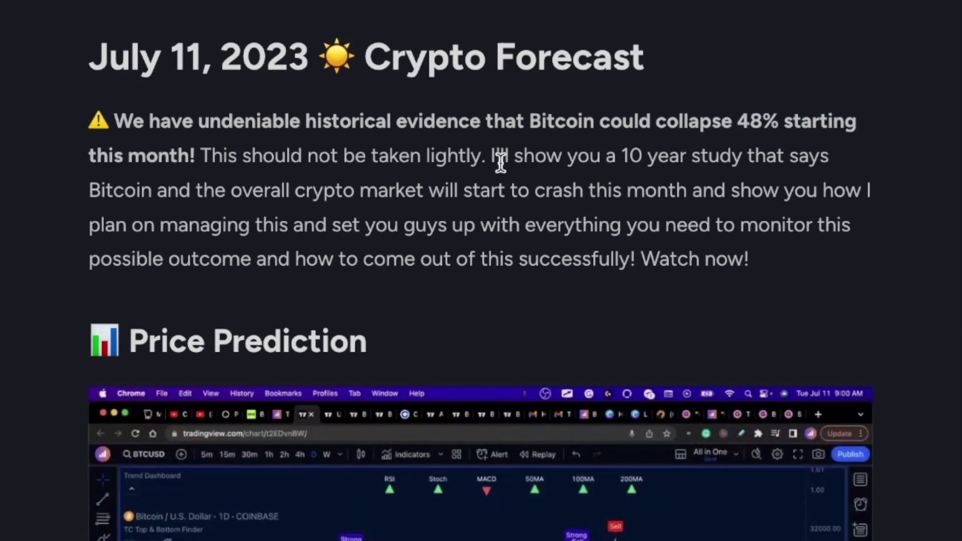
left_click_drag(588, 151, 785, 157)
left_click(785, 156)
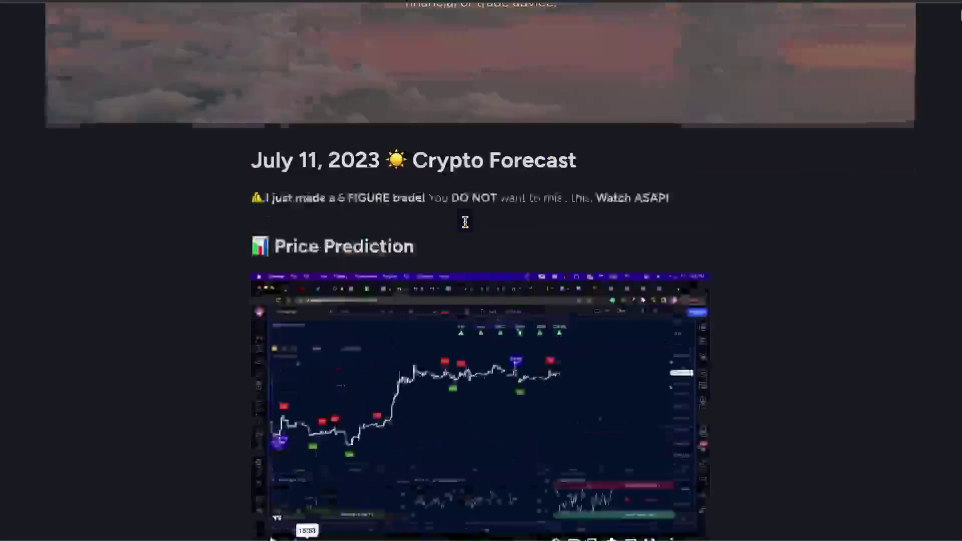
scroll(466, 220, "up", 5)
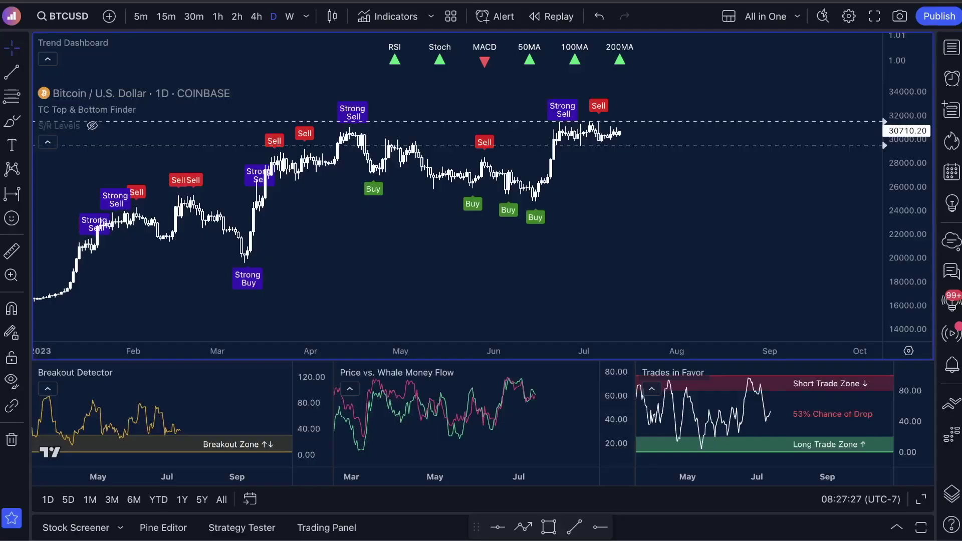
Step: On TradingView's BTCUSD daily chart, unhide all four Date Range drawings from the object tree, then close the side panel
scroll(639, 256, "down", 1)
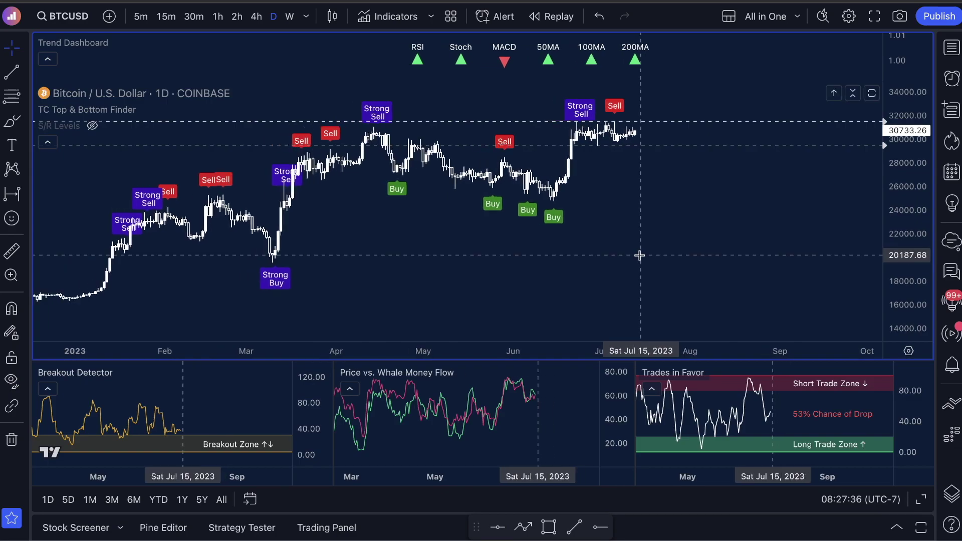
left_click(952, 494)
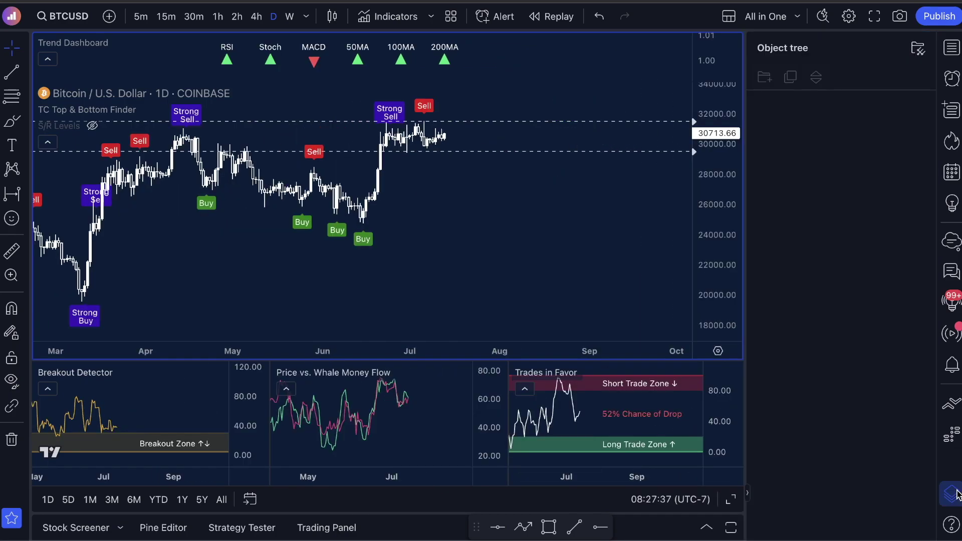
scroll(530, 223, "down", 2)
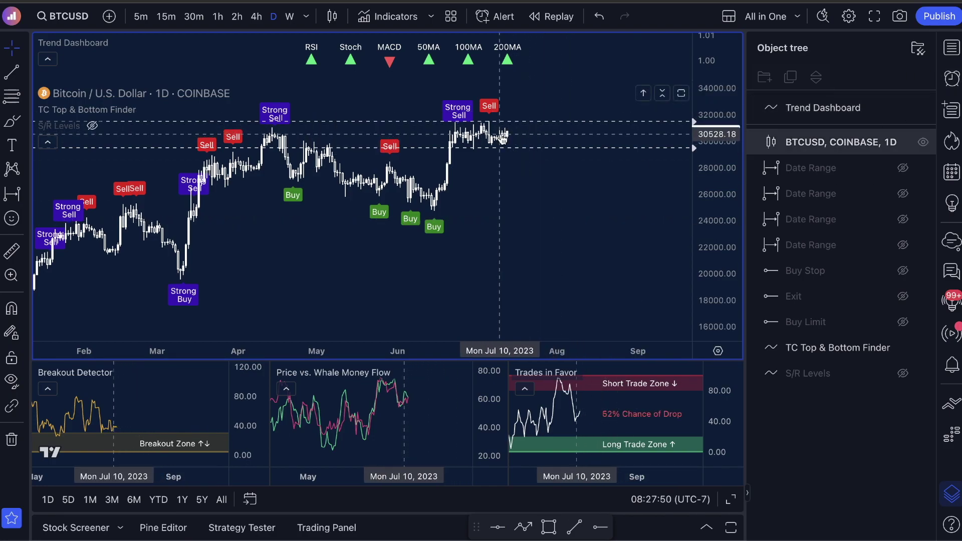
left_click(903, 169)
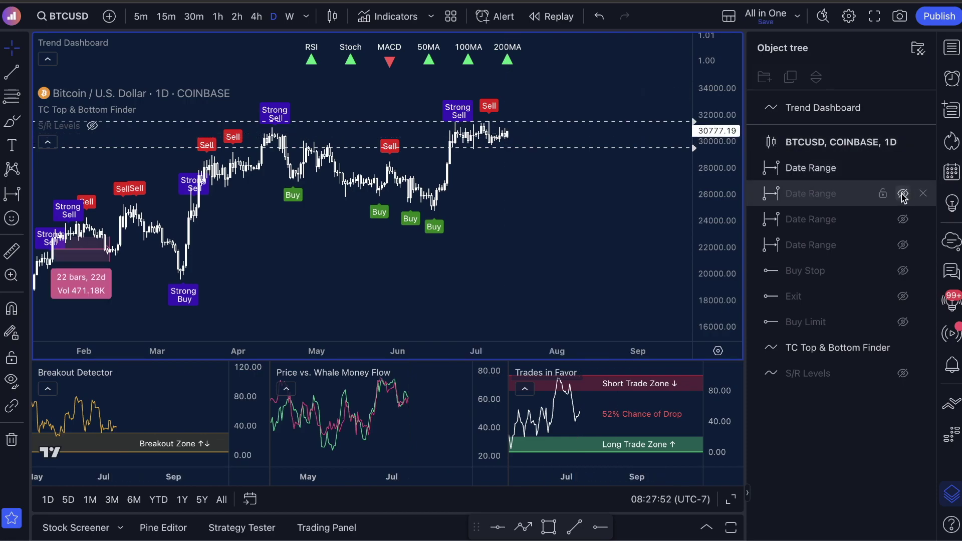
left_click(903, 194)
left_click(903, 220)
left_click(904, 245)
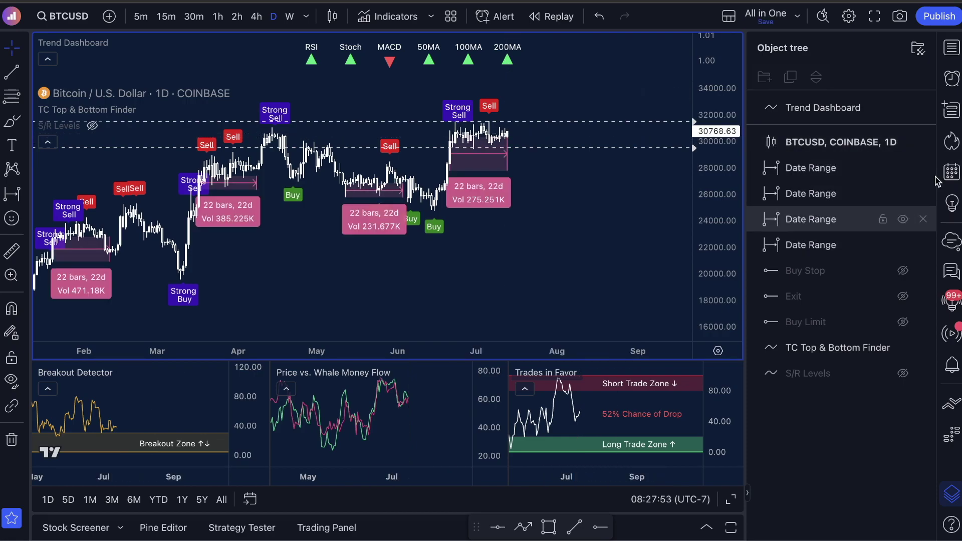
left_click(951, 48)
left_click(952, 47)
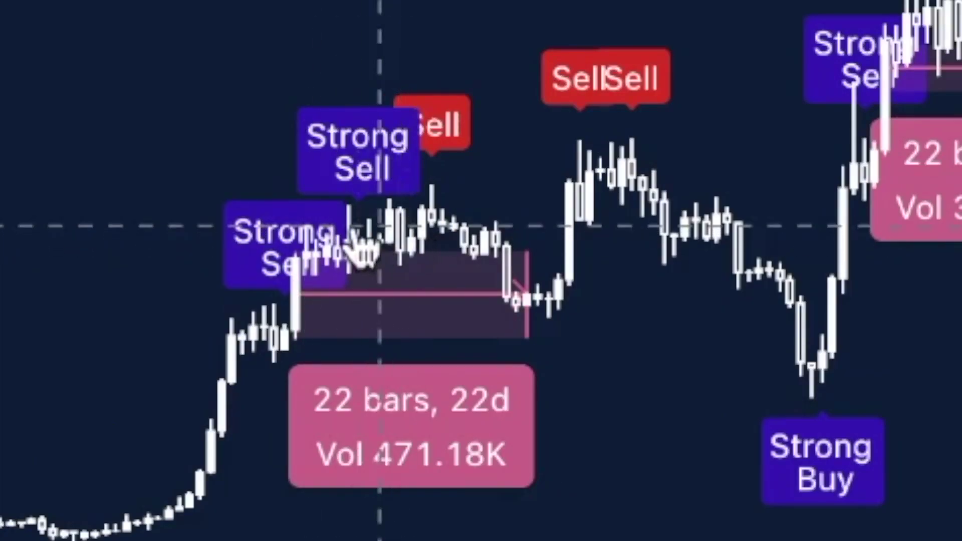
Step: Adjust the end of the earliest Date Range to Sat Feb 11, 2023 at candle level, so it spans 22 bars from Jan 20
left_click(356, 246)
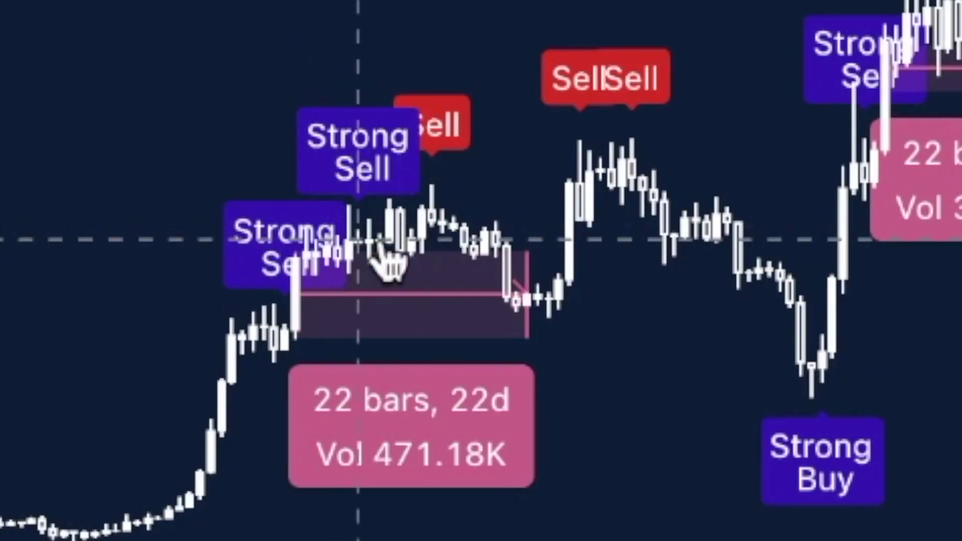
mouse_move(526, 337)
left_mouse_down()
mouse_move(529, 248)
mouse_move(531, 264)
mouse_move(487, 258)
left_mouse_up()
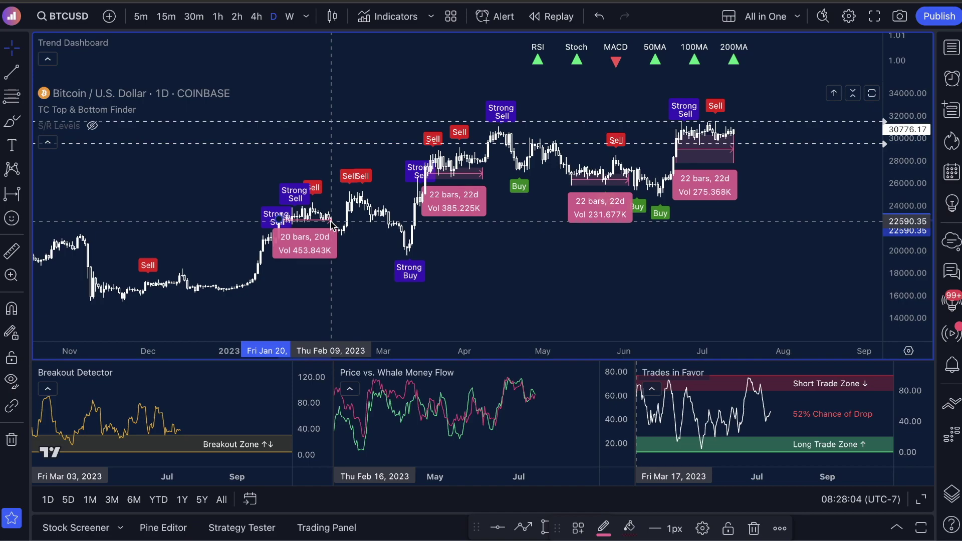
left_click_drag(331, 223, 337, 224)
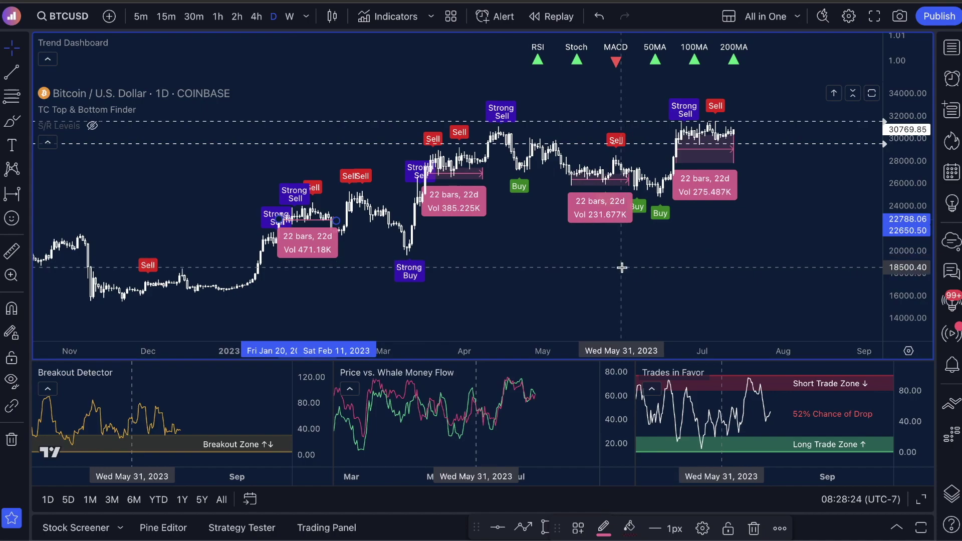
Step: In the Birds Eye View layout, examine BTCUSD's trend lines and trade zones across timeframes, focusing on the 15-minute and daily charts
scroll(622, 268, "right", 5)
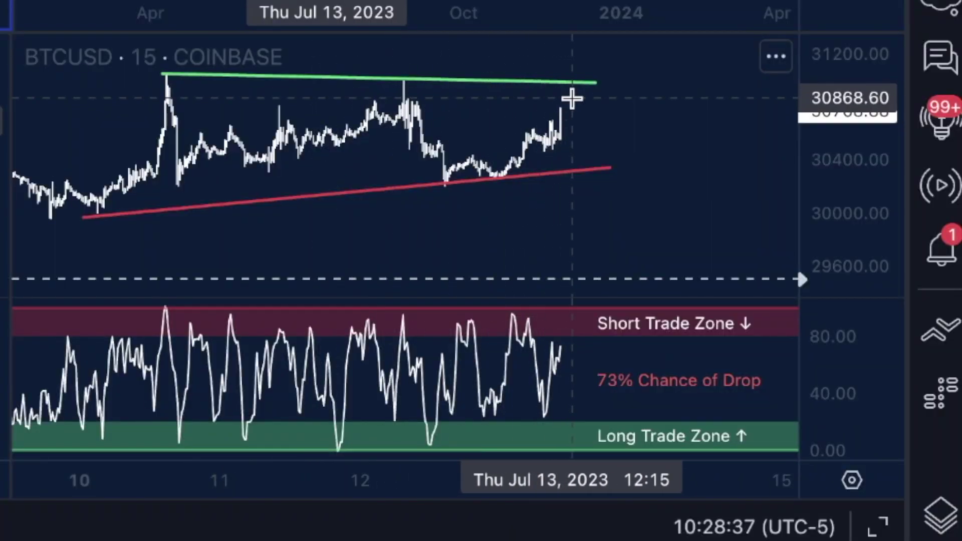
left_click_drag(572, 98, 614, 126)
scroll(614, 127, "up", 2)
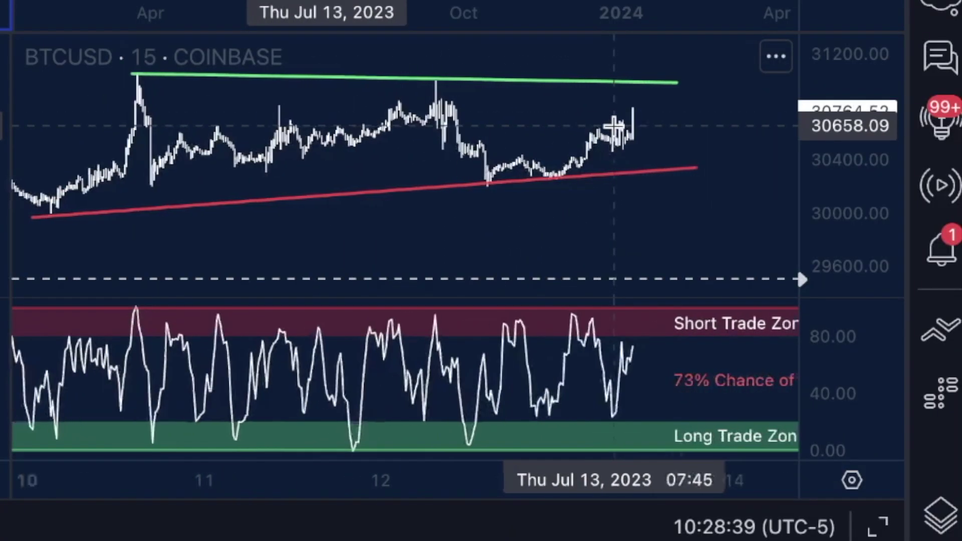
scroll(614, 127, "up", 3)
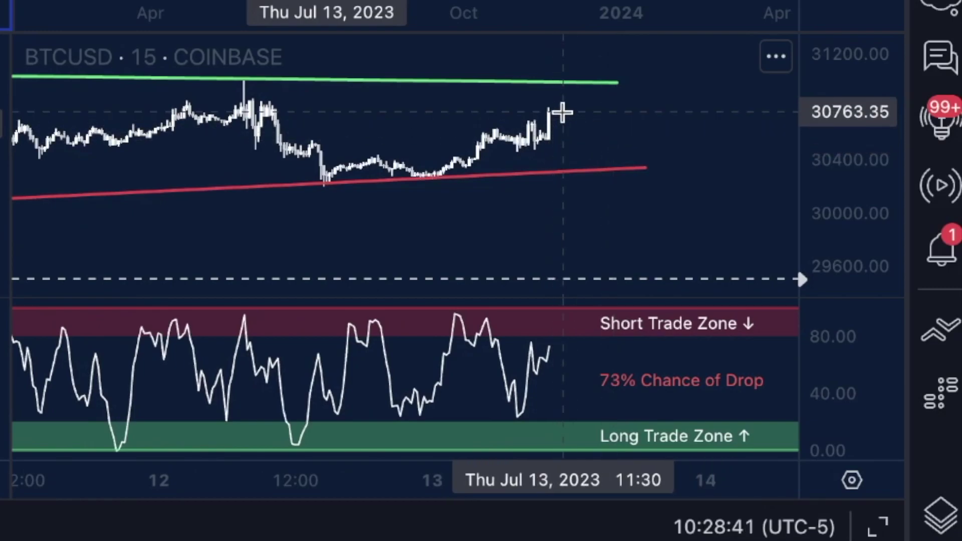
scroll(562, 113, "down", 5)
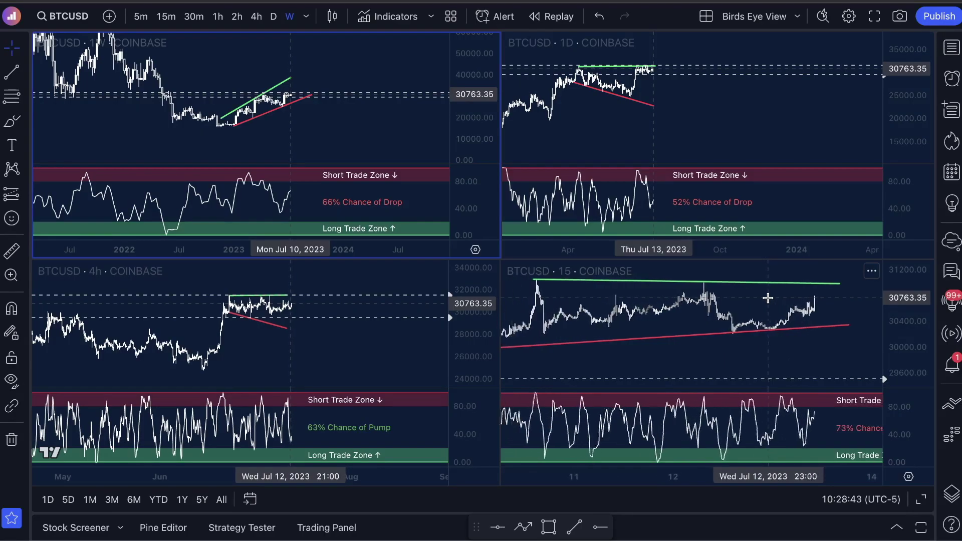
scroll(768, 298, "down", 2)
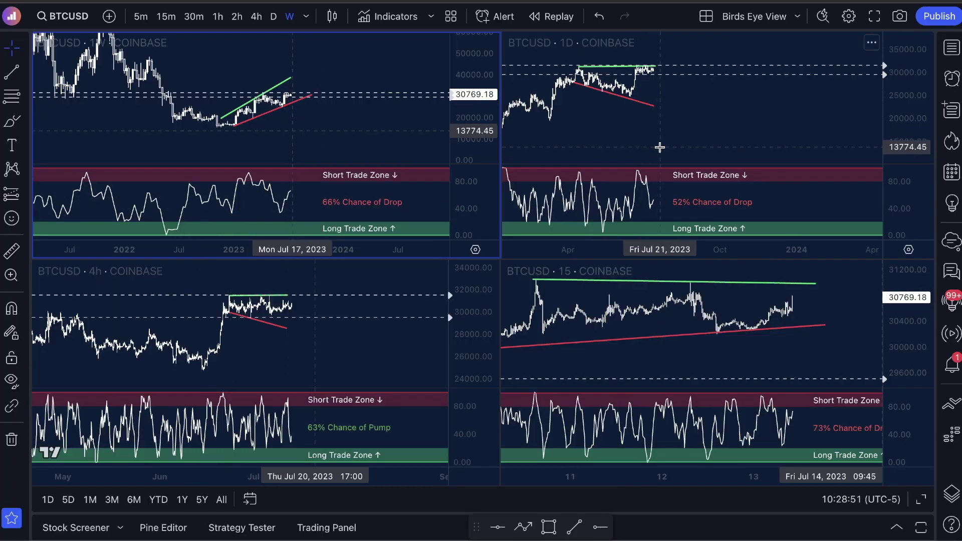
scroll(682, 133, "left", 5)
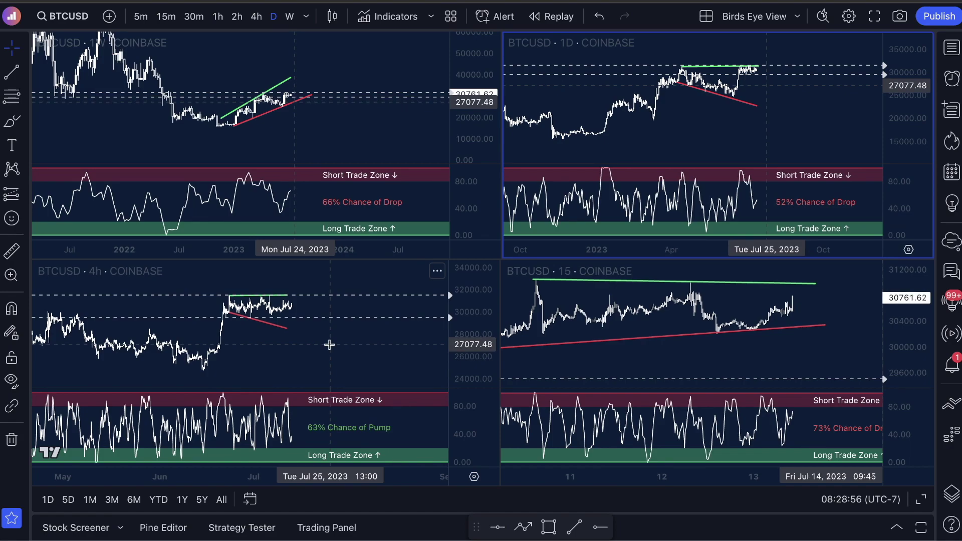
scroll(768, 351, "down", 3)
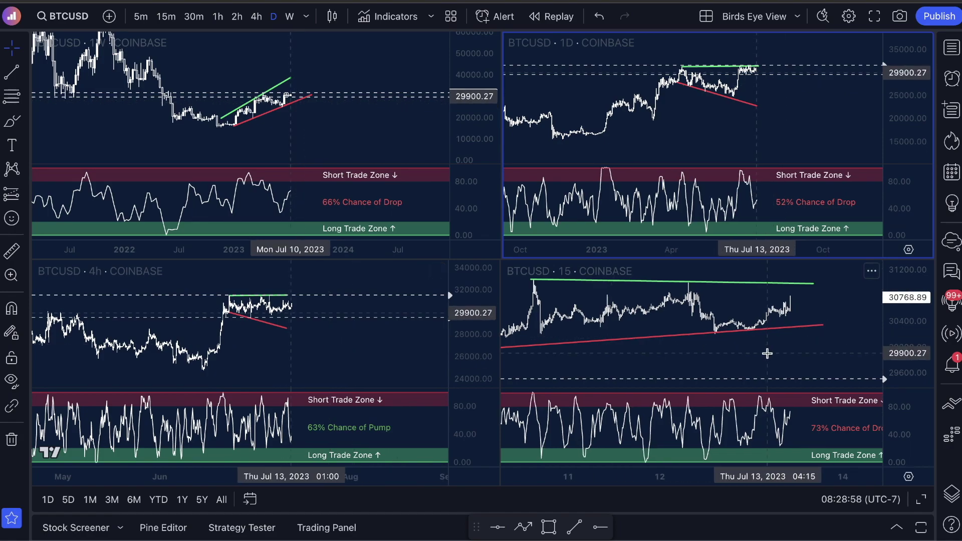
scroll(768, 354, "down", 1)
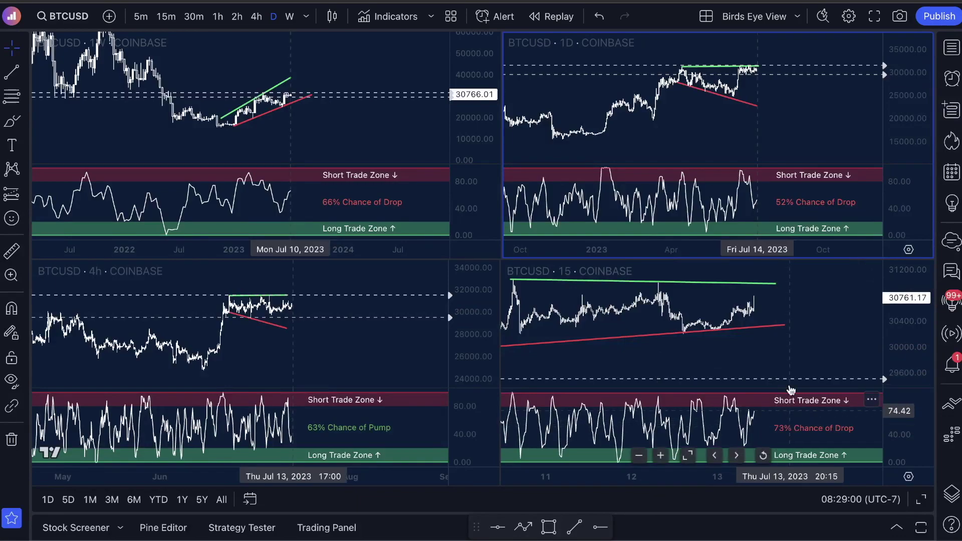
scroll(789, 353, "left", 2)
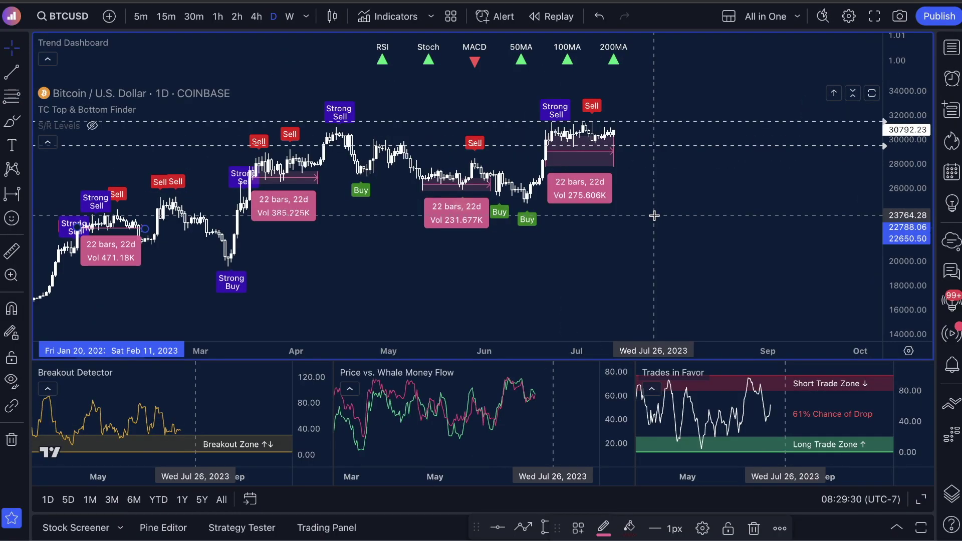
Step: Switch to the Trade Confident site, open the subscription page, compare the Basic Access and Full Access plans, and close it
mouse_move(251, 521)
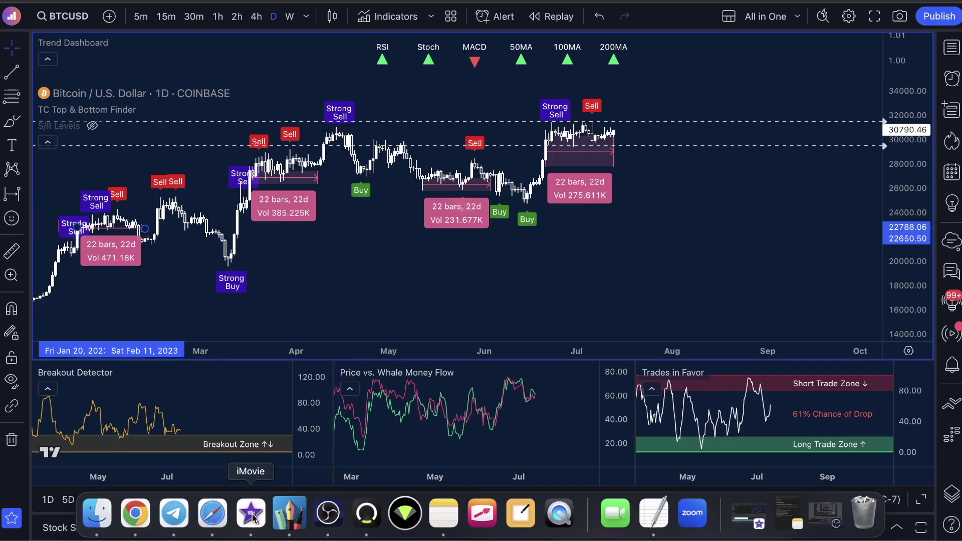
key("ctrl+Up")
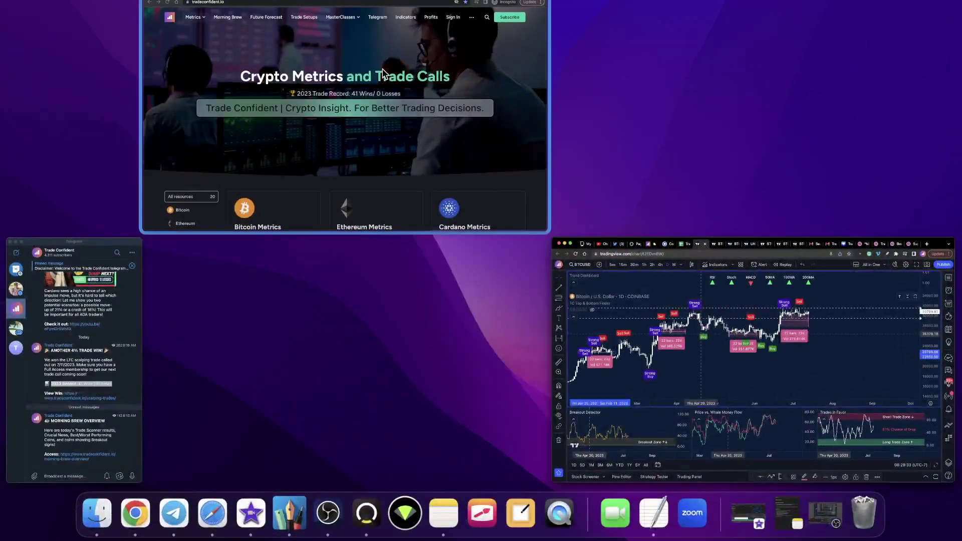
left_click(531, 108)
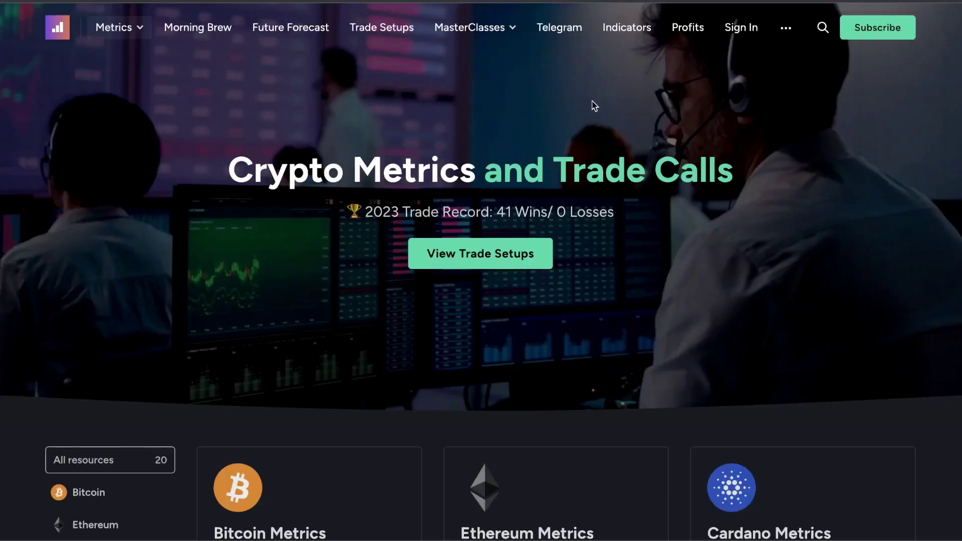
left_click(881, 29)
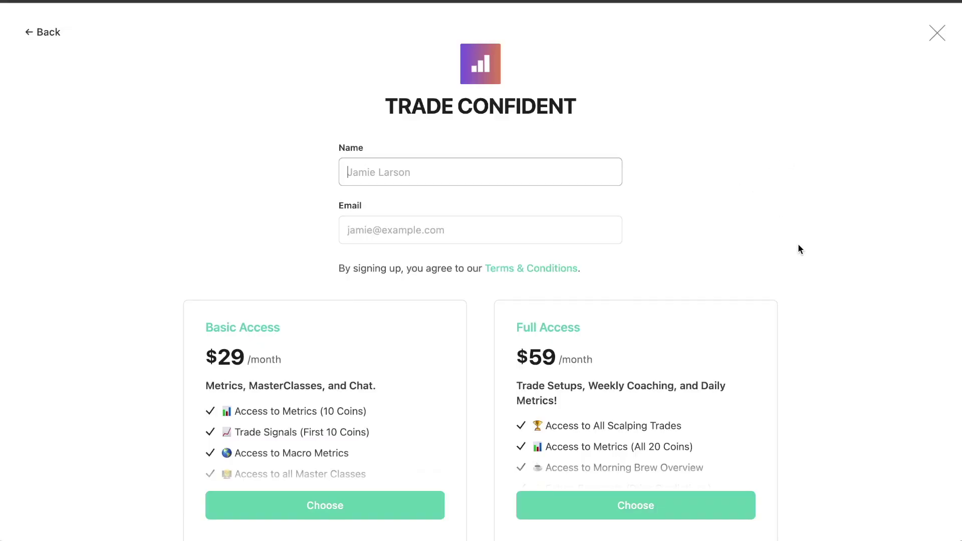
scroll(798, 244, "down", 5)
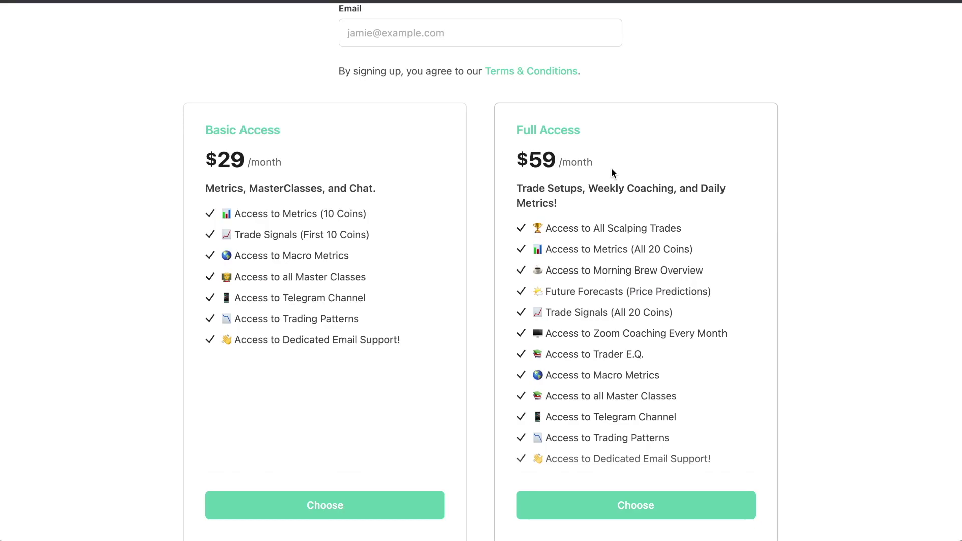
scroll(607, 230, "up", 5)
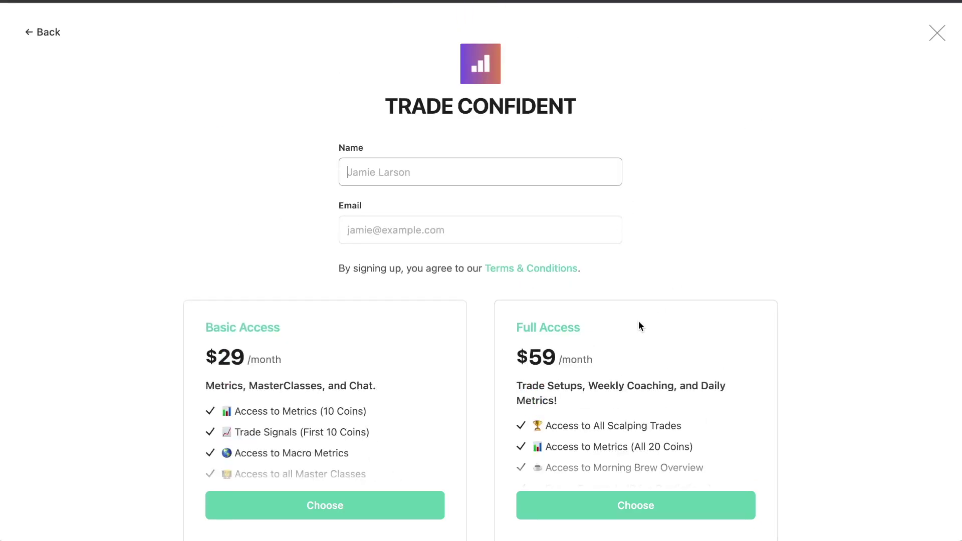
left_click(936, 35)
Step: Open the site's Telegram page to view the join link, and check the latest Trade Confident channel posts in Telegram
left_click(561, 30)
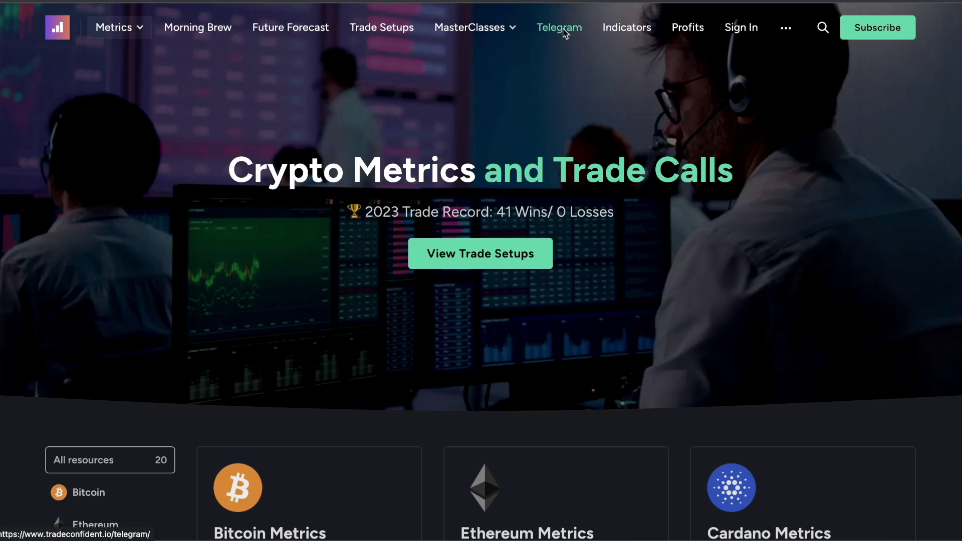
scroll(497, 243, "down", 5)
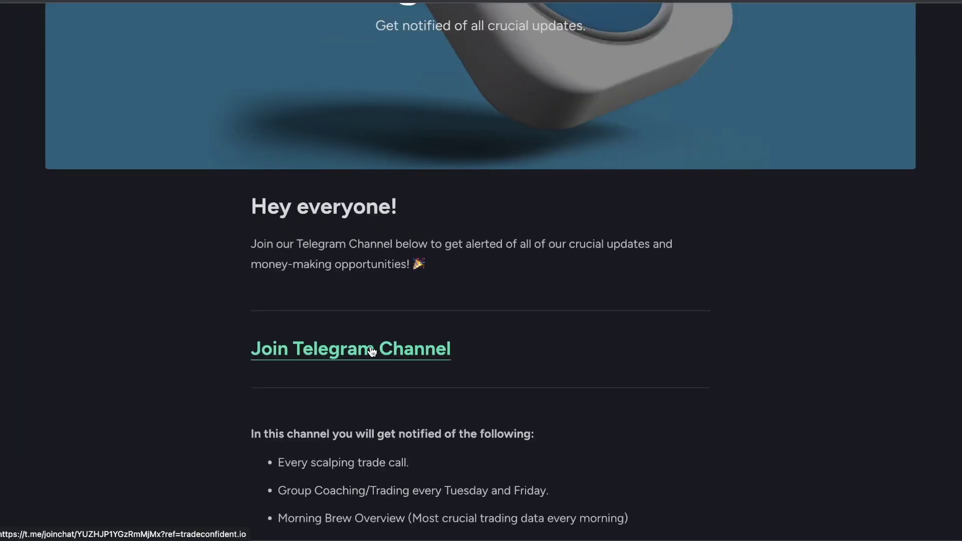
key("ctrl+Up")
left_click(135, 243)
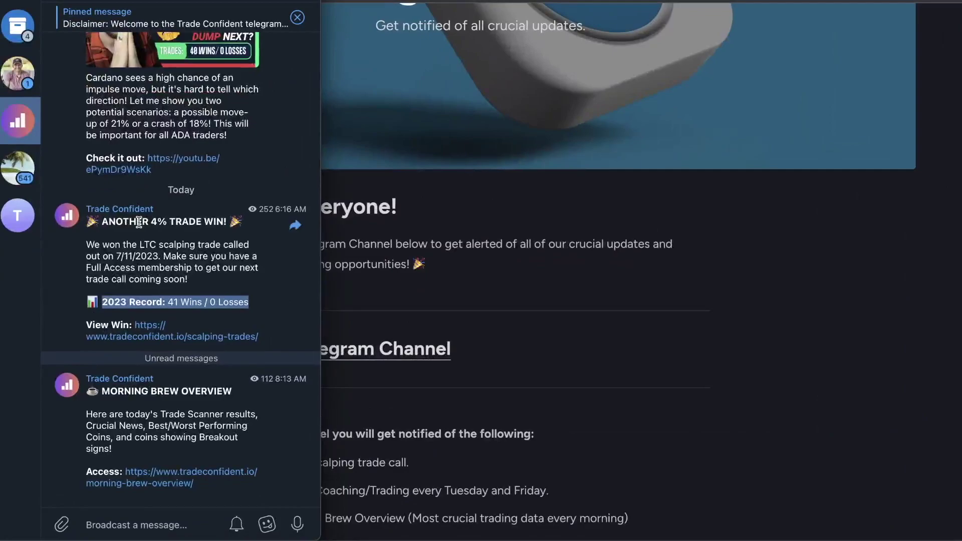
left_click(384, 165)
Step: Open the Trade Setups page and read the Scalping Trades introduction and the 2023 performance record
scroll(384, 163, "up", 5)
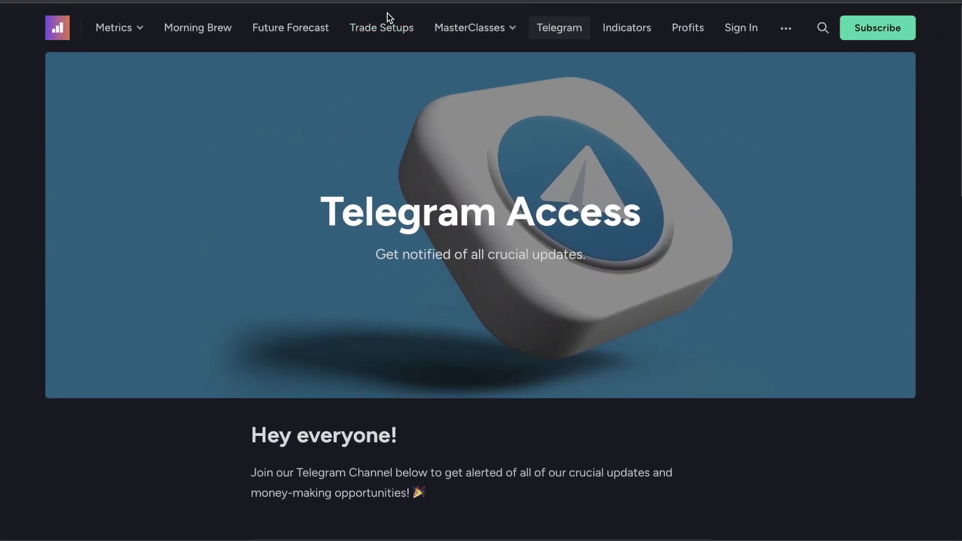
left_click(389, 28)
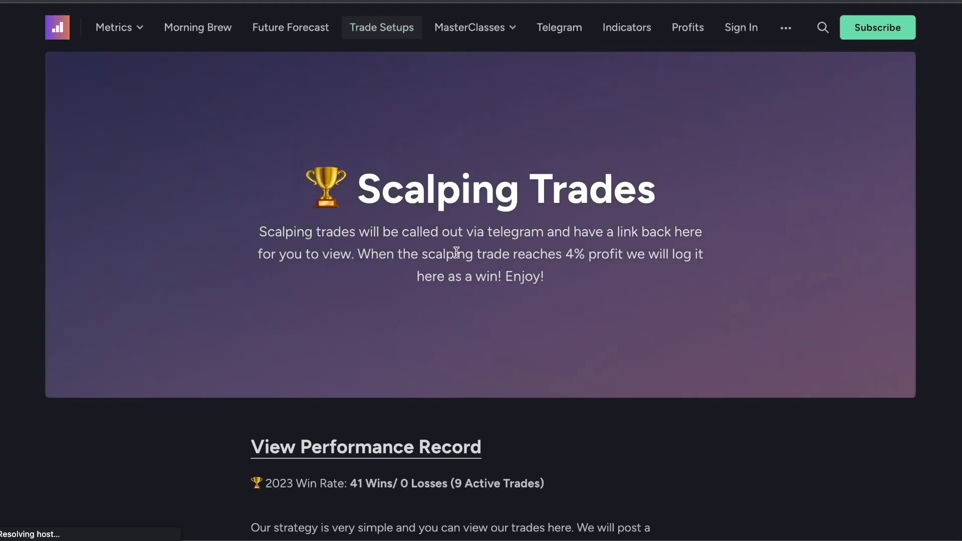
scroll(459, 253, "down", 3)
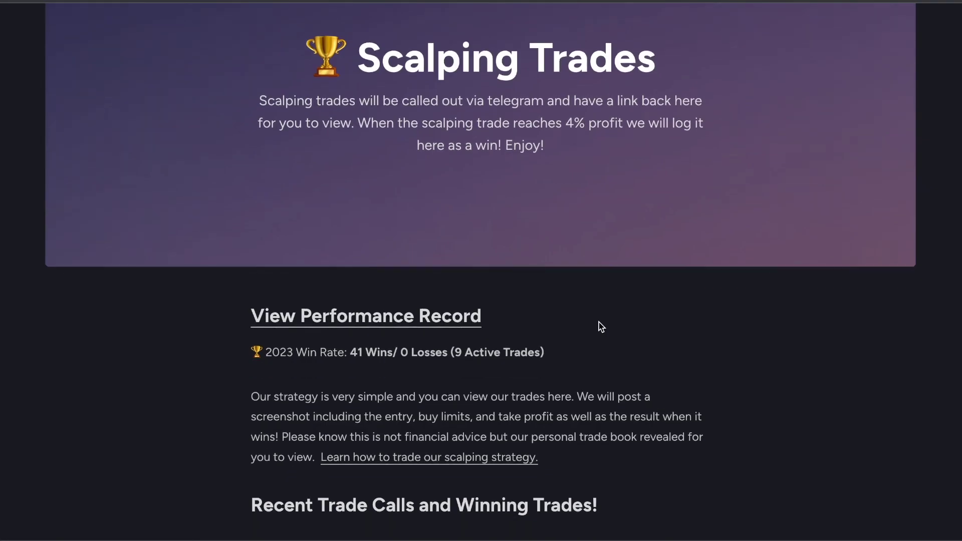
scroll(600, 323, "up", 2)
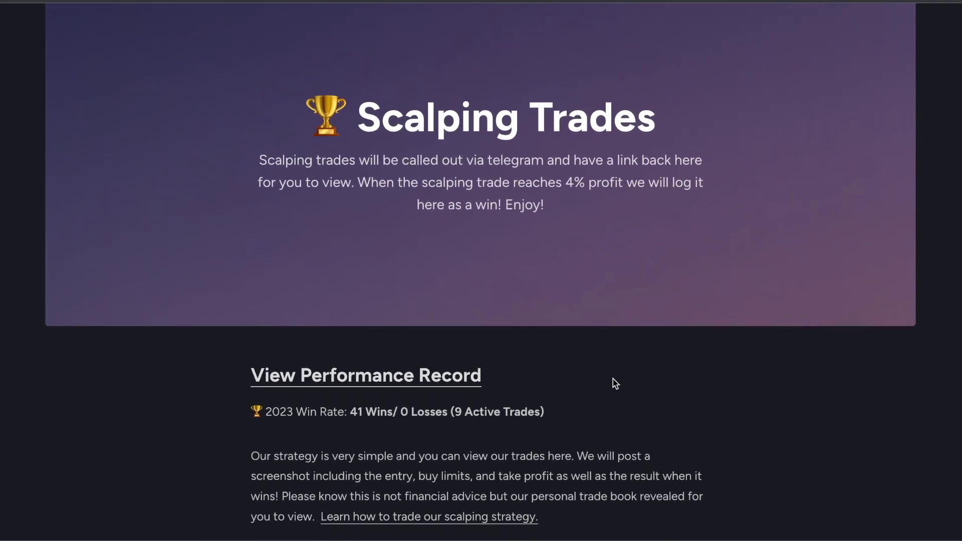
Step: Open the Future Forecast page and read its introduction on the quarter-million-dollar crypto account and the subscription notice
scroll(616, 384, "up", 3)
left_click(281, 34)
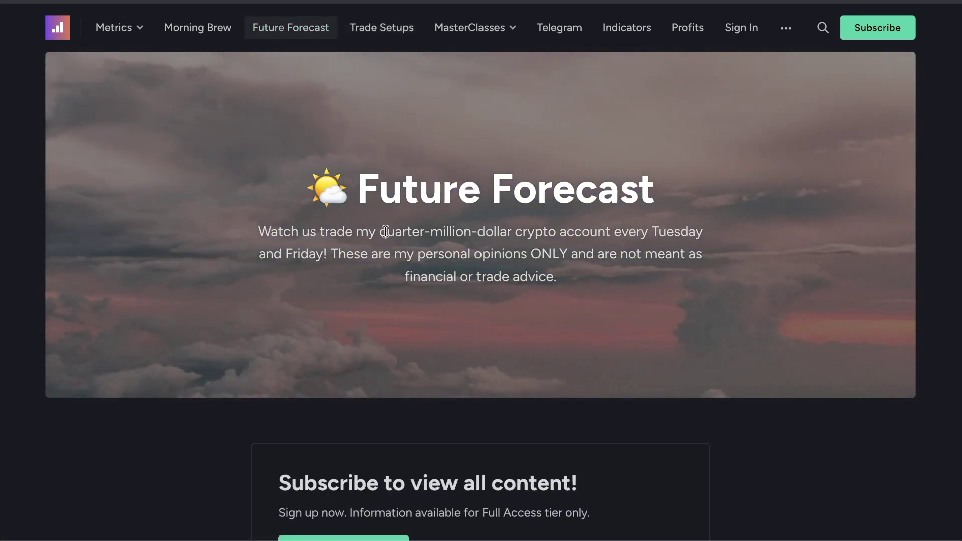
left_click_drag(386, 232, 544, 232)
left_click(626, 232)
scroll(670, 311, "down", 3)
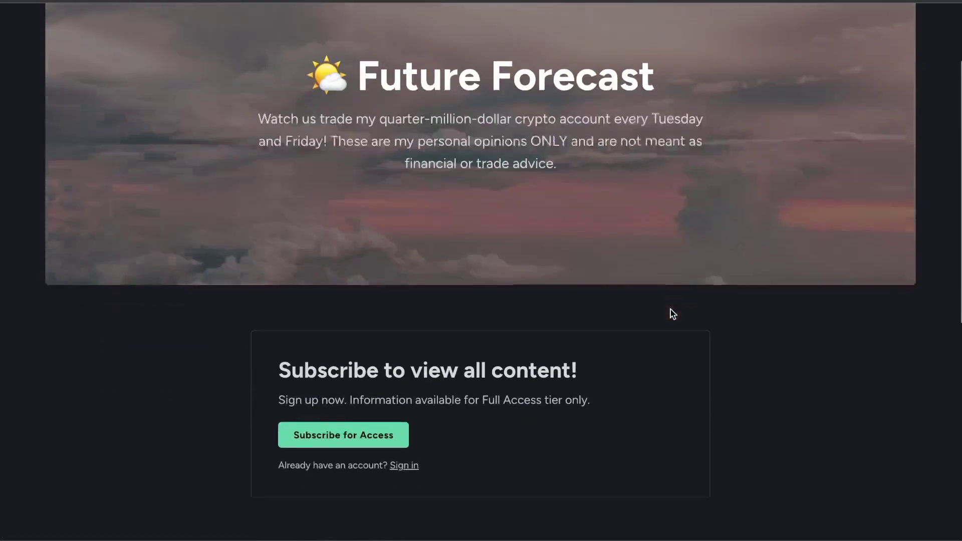
scroll(737, 350, "up", 3)
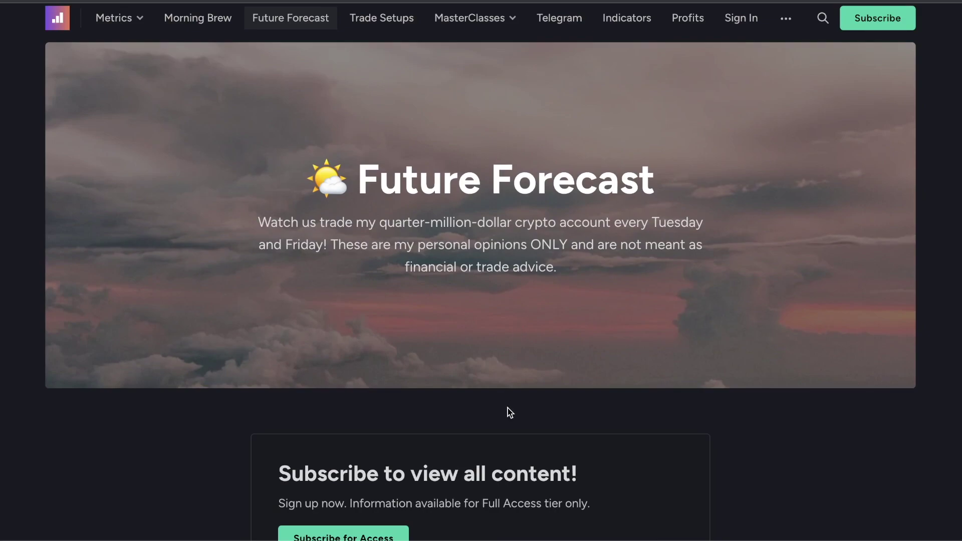
scroll(507, 408, "up", 1)
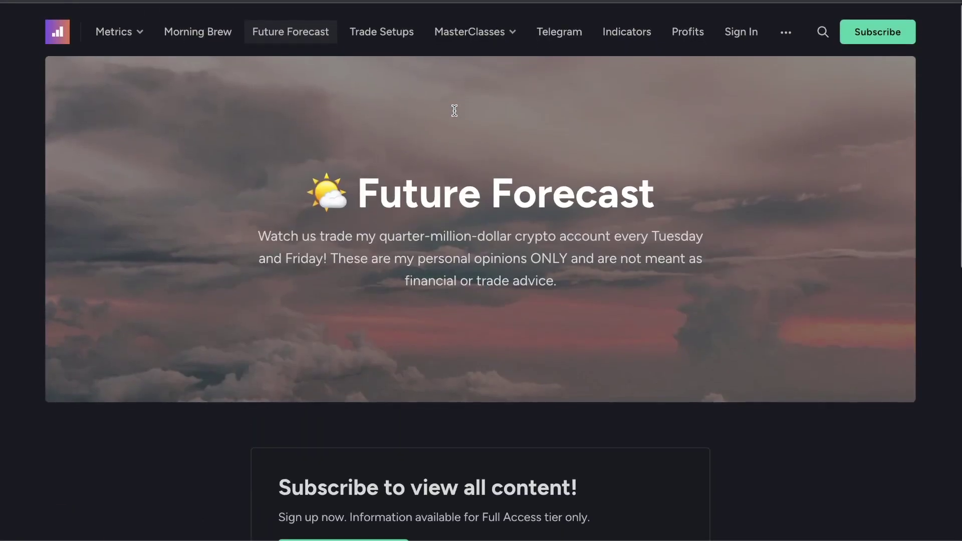
Step: Open the Morning Brew Overview page, and view the Bitcoin Metrics page from the metrics list
left_click(201, 33)
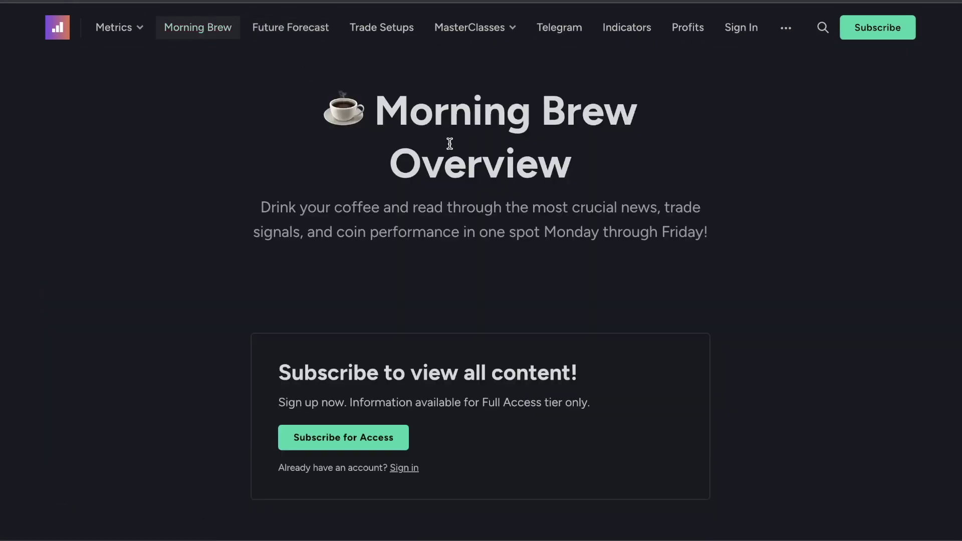
left_click(114, 29)
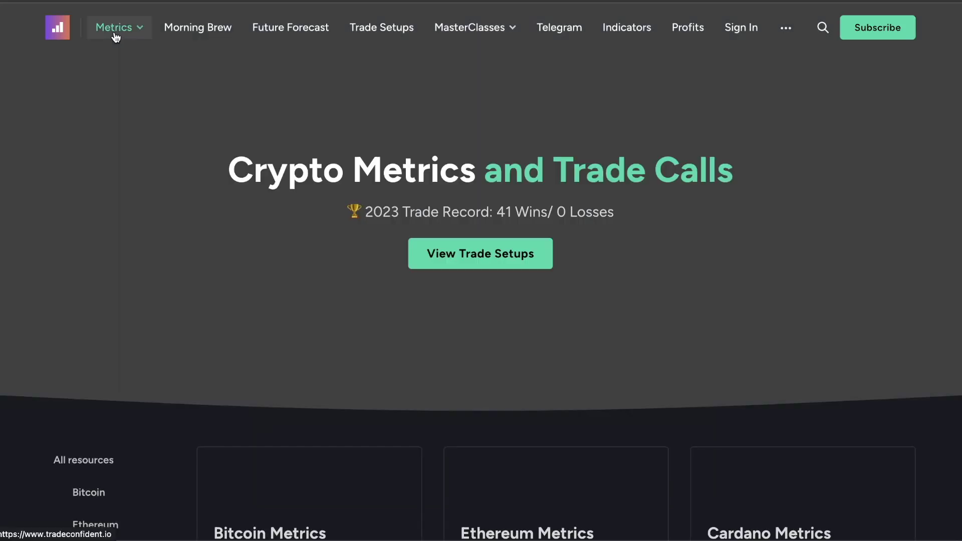
scroll(307, 361, "down", 3)
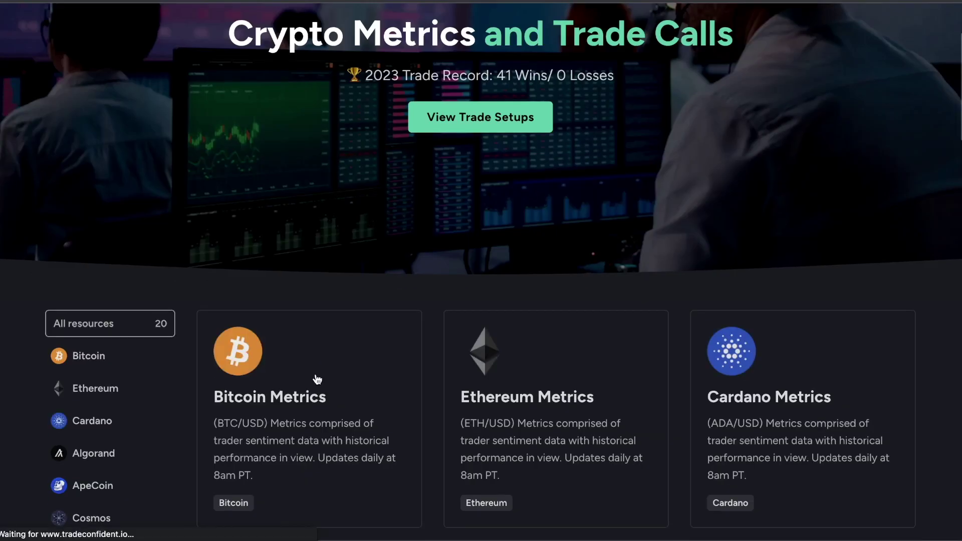
scroll(651, 317, "down", 2)
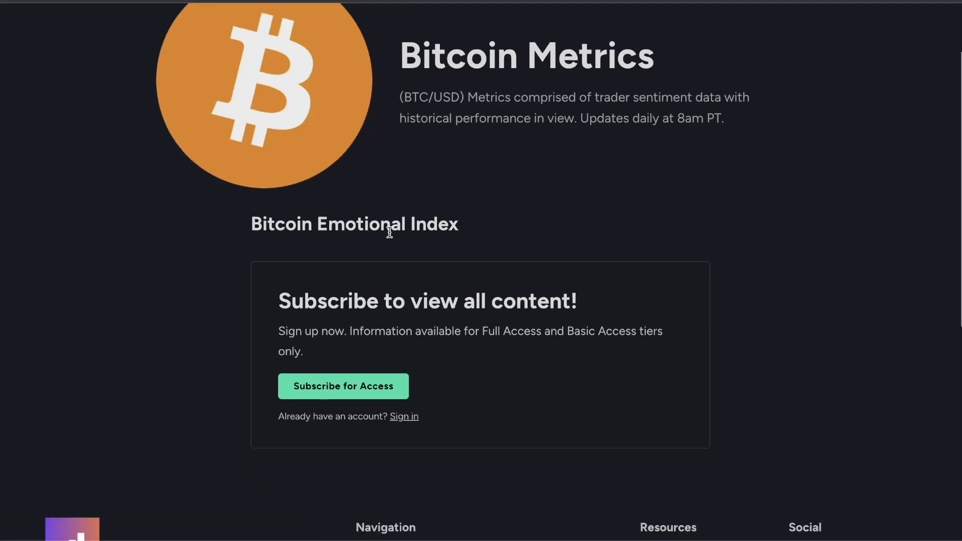
Step: Switch to the signed-in browser window and open the Bitcoin Metrics page from the Trade Confident home page
key("ctrl+Up")
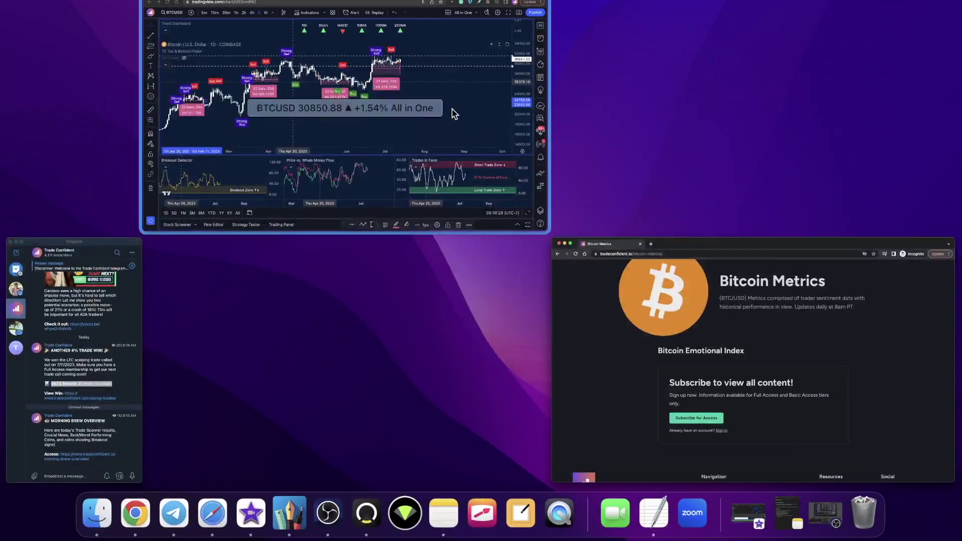
left_click(454, 112)
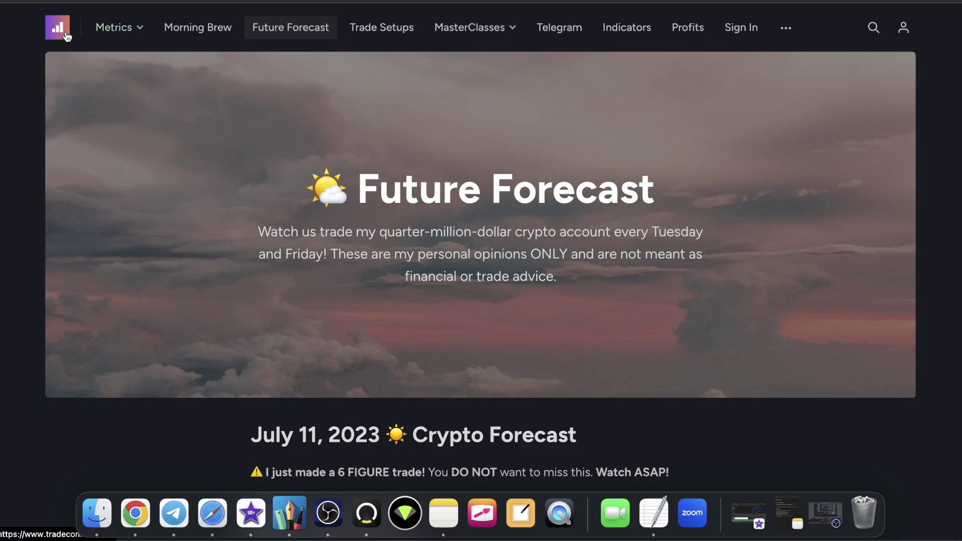
left_click(67, 36)
scroll(609, 115, "down", 2)
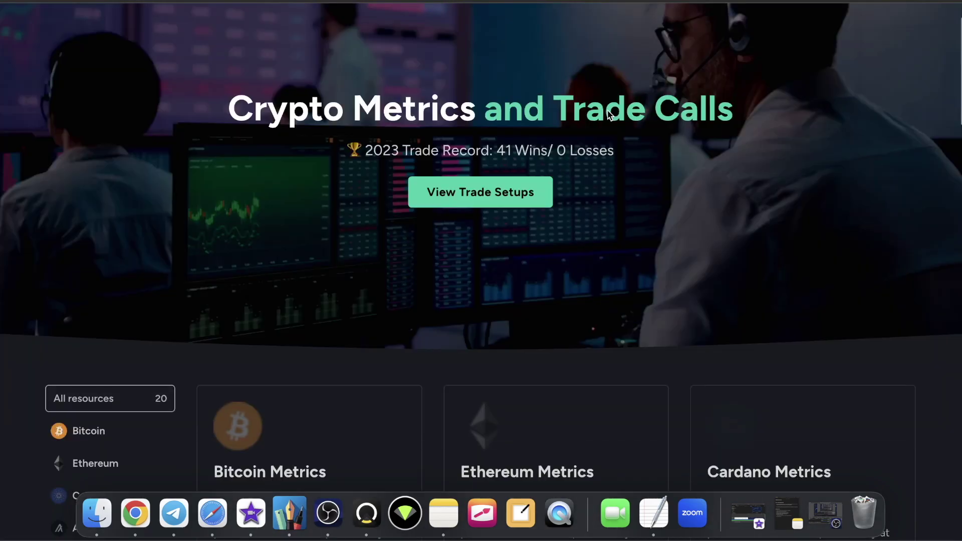
scroll(609, 115, "down", 3)
left_click(368, 302)
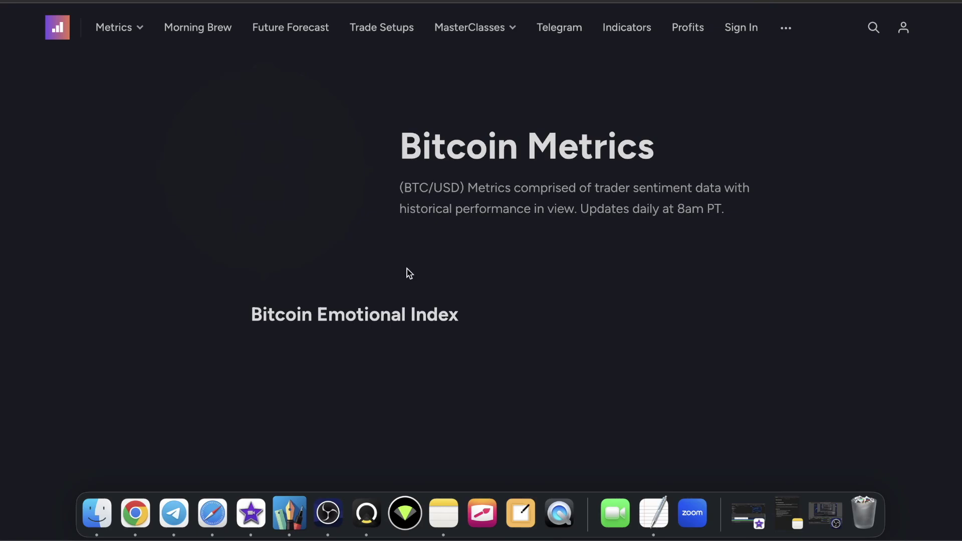
Step: Examine the Bitcoin Volatility Breakout Detector chart, expand its volatility meter explanation to read it, and collapse it again
scroll(407, 273, "down", 10)
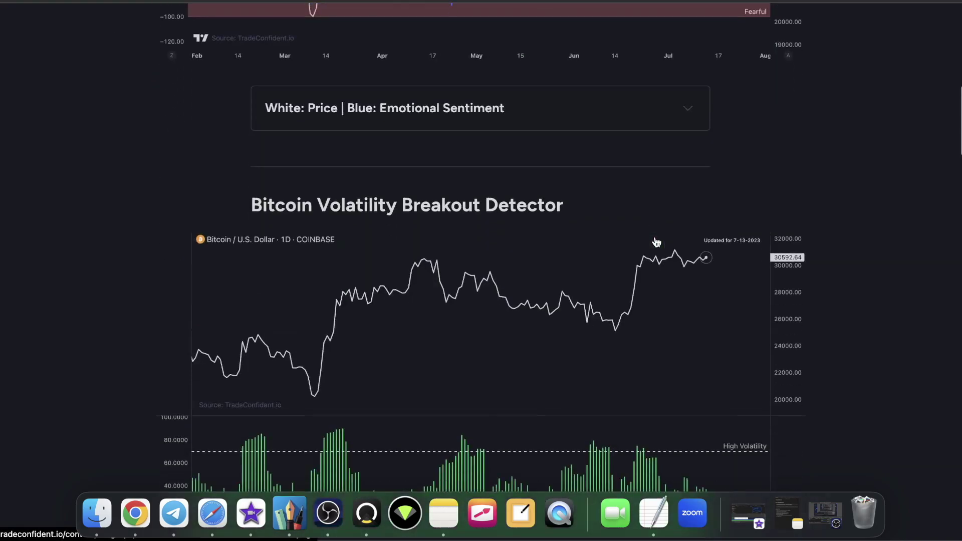
scroll(657, 242, "down", 7)
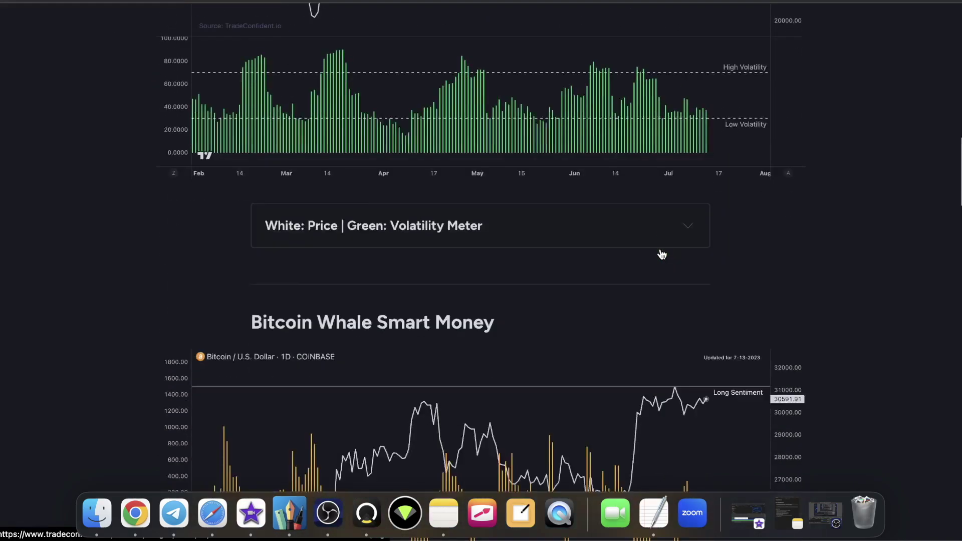
scroll(662, 255, "down", 3)
left_click(689, 58)
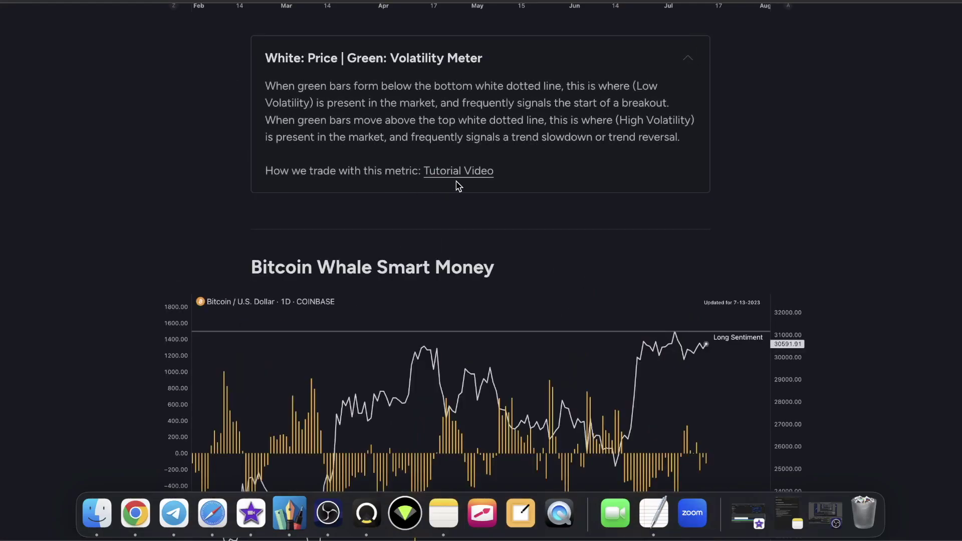
left_click(686, 59)
Step: Examine the Bitcoin Whale Smart Money and Long vs. Short Trades charts, then return to the start of the Bitcoin Metrics page
scroll(683, 64, "down", 2)
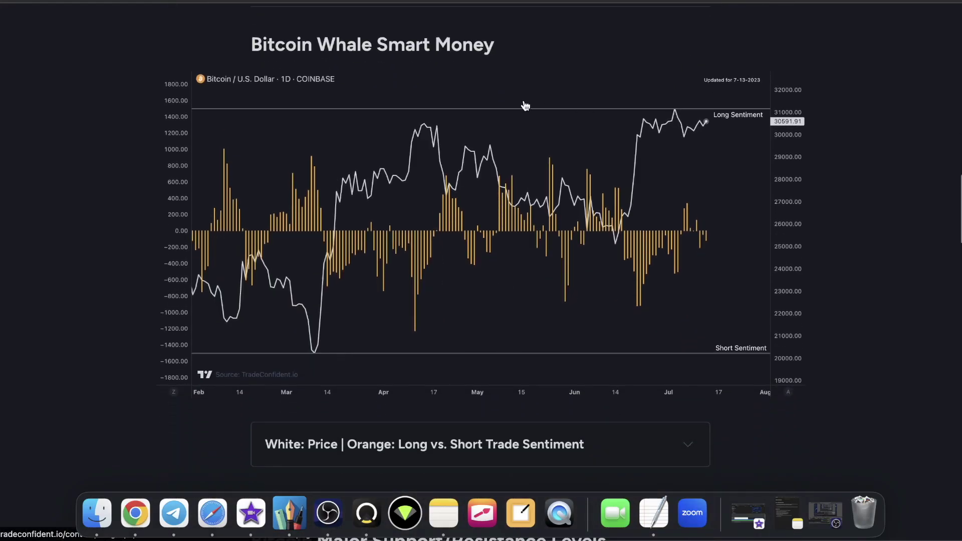
scroll(602, 231, "down", 1)
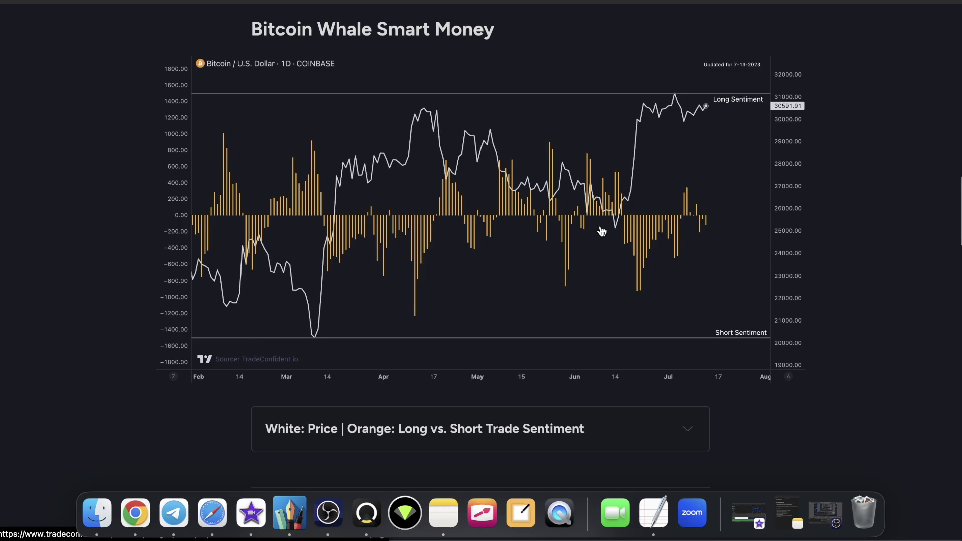
scroll(602, 231, "down", 15)
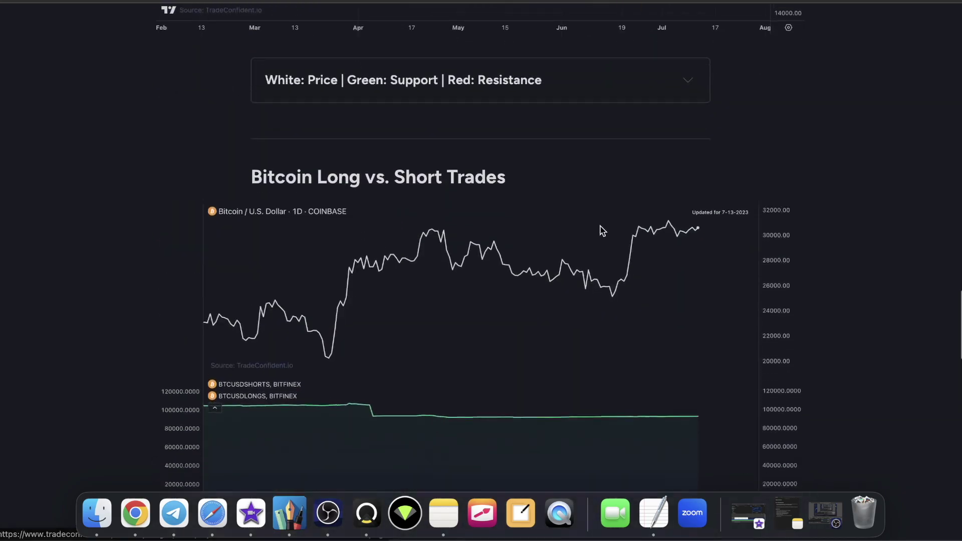
scroll(602, 231, "down", 10)
scroll(602, 231, "up", 20)
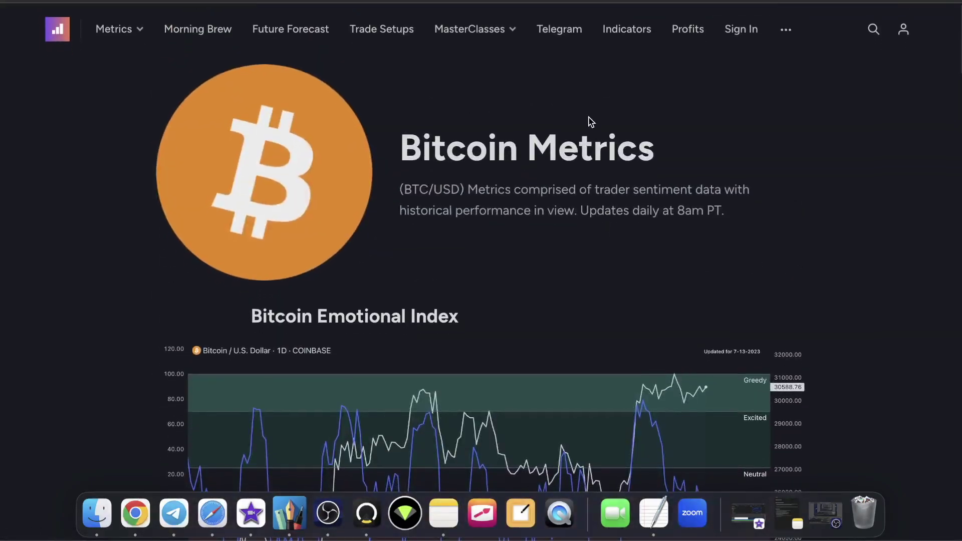
Step: Open the Telegram Access page in the signed-in window, then return to the site's home page
mouse_move(507, 31)
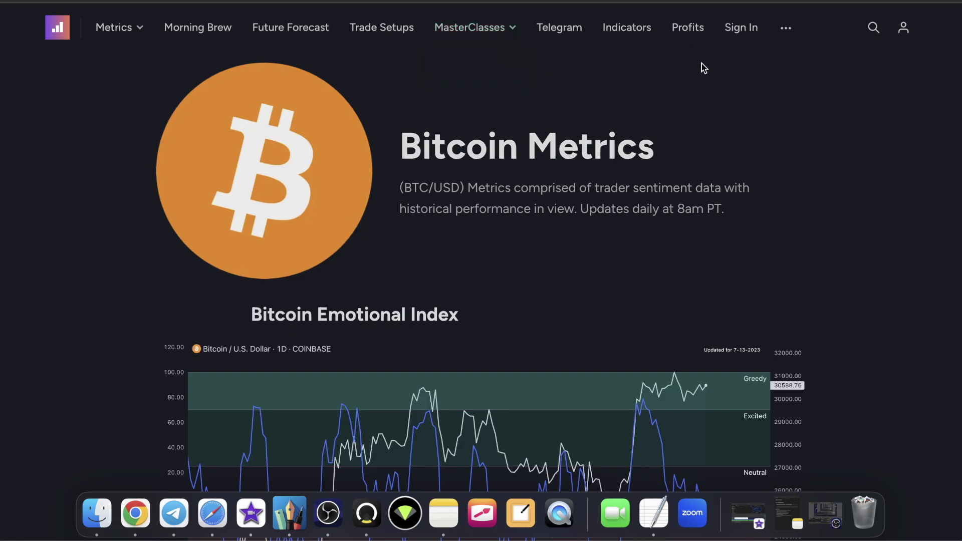
left_click(564, 32)
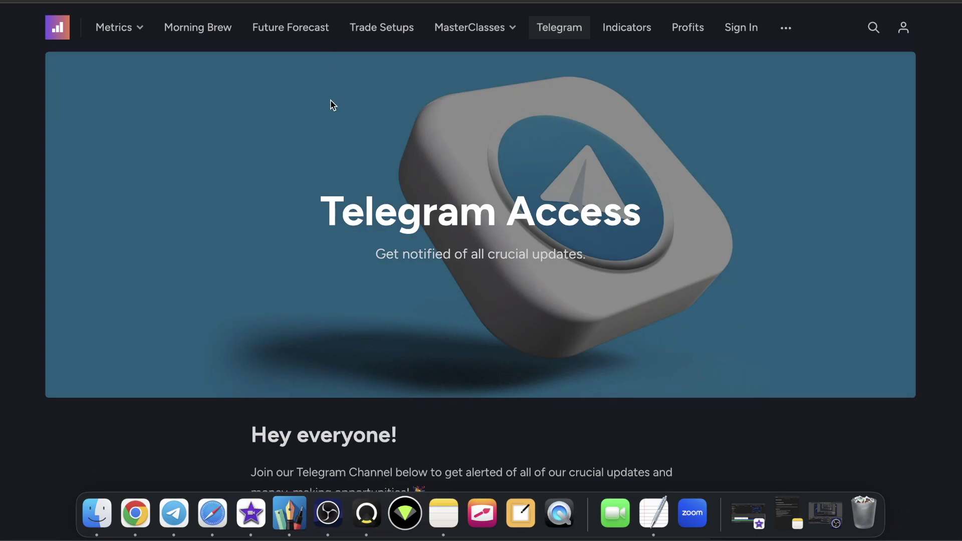
left_click(64, 31)
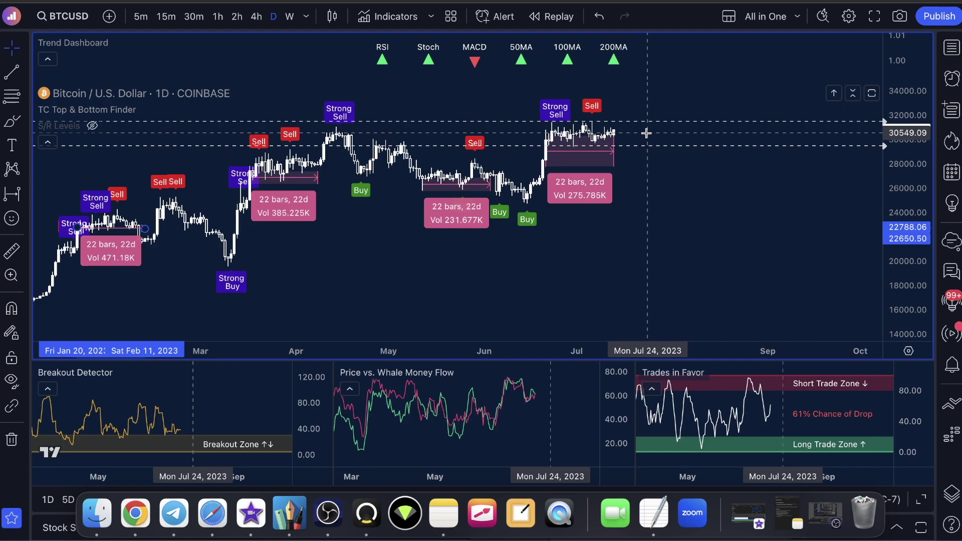
Step: On TradingView's BTCUSD daily chart, deselect the earliest Date Range drawing
left_click(646, 233)
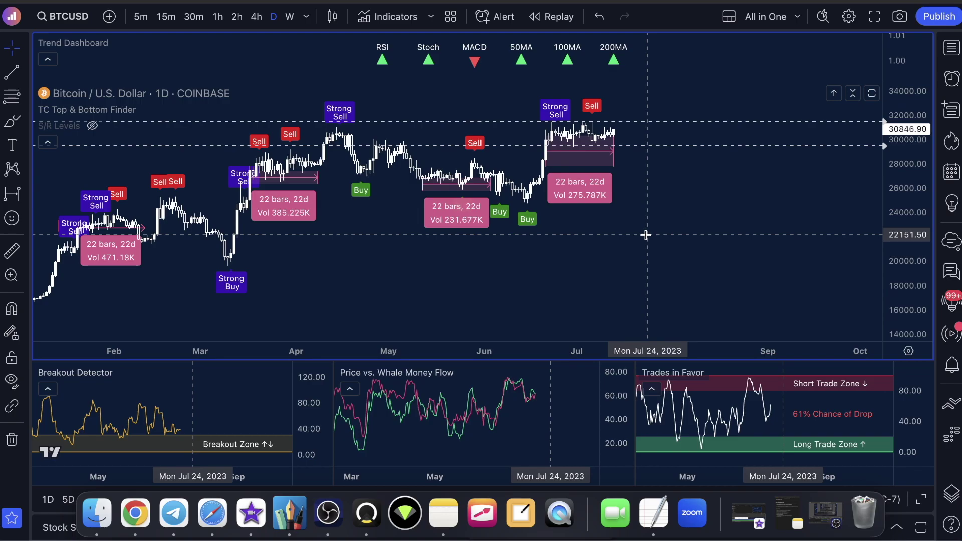